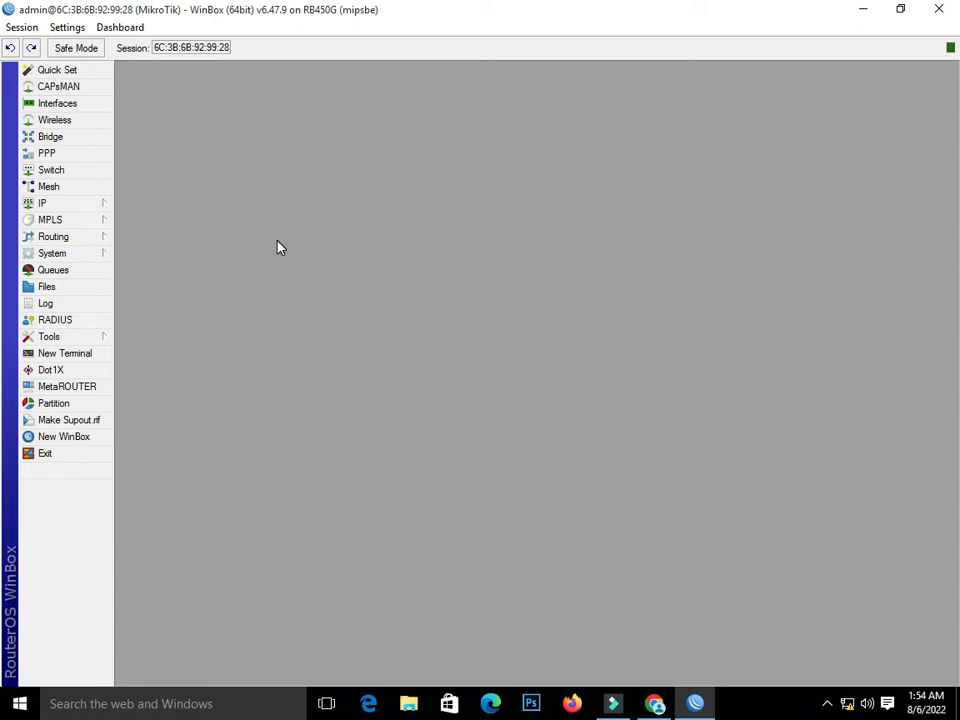
Open IP > Hotspot and launch the Hotspot Setup wizard.
left_click(93, 206)
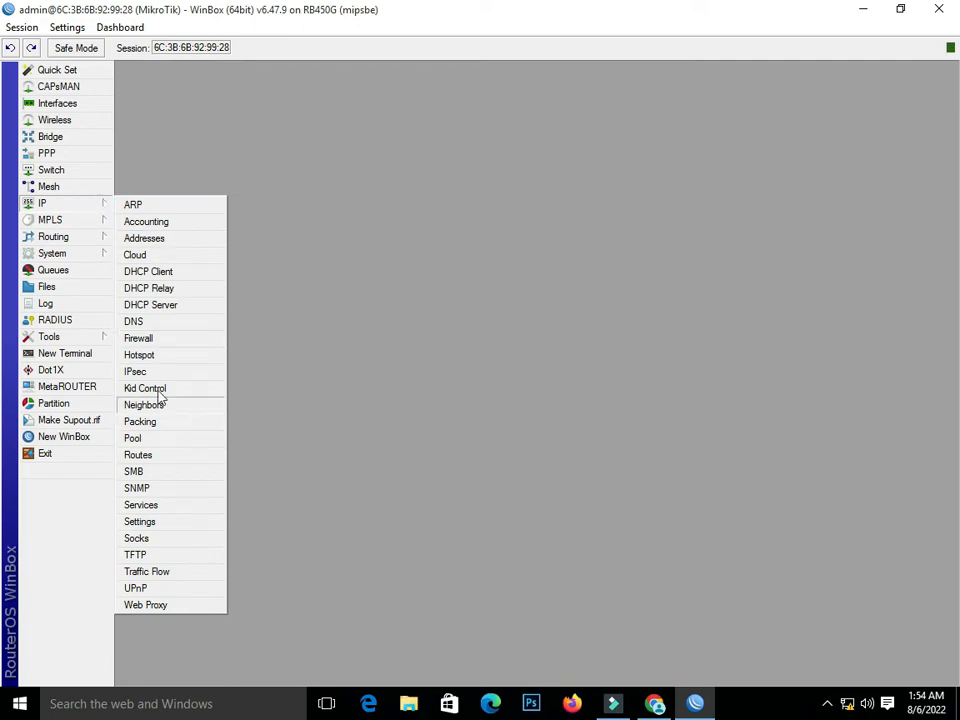
left_click(160, 355)
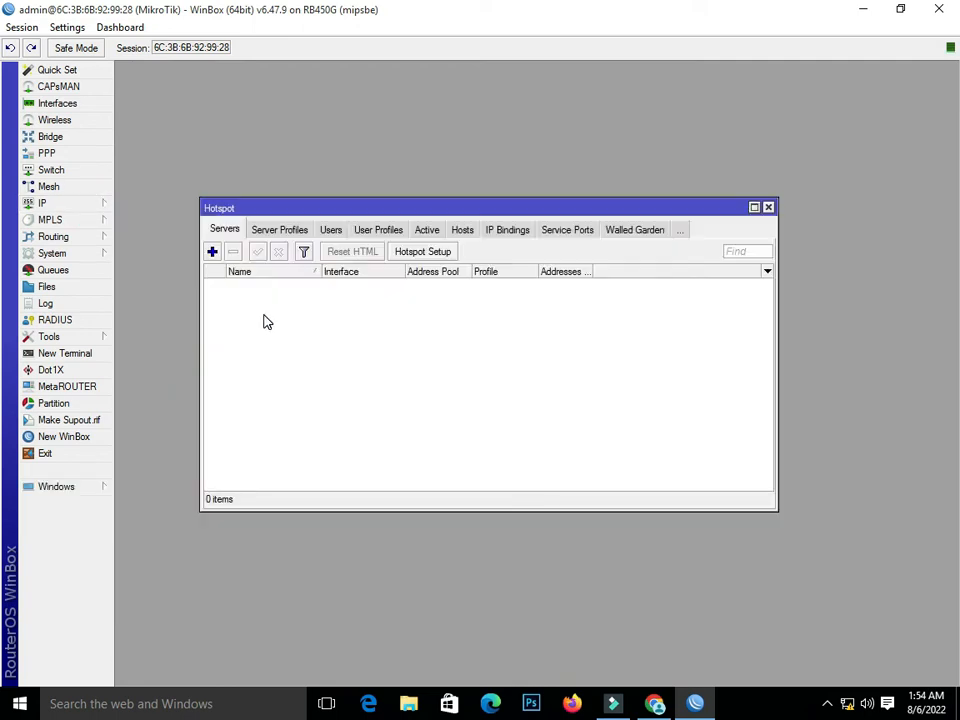
left_click(221, 232)
left_click(420, 253)
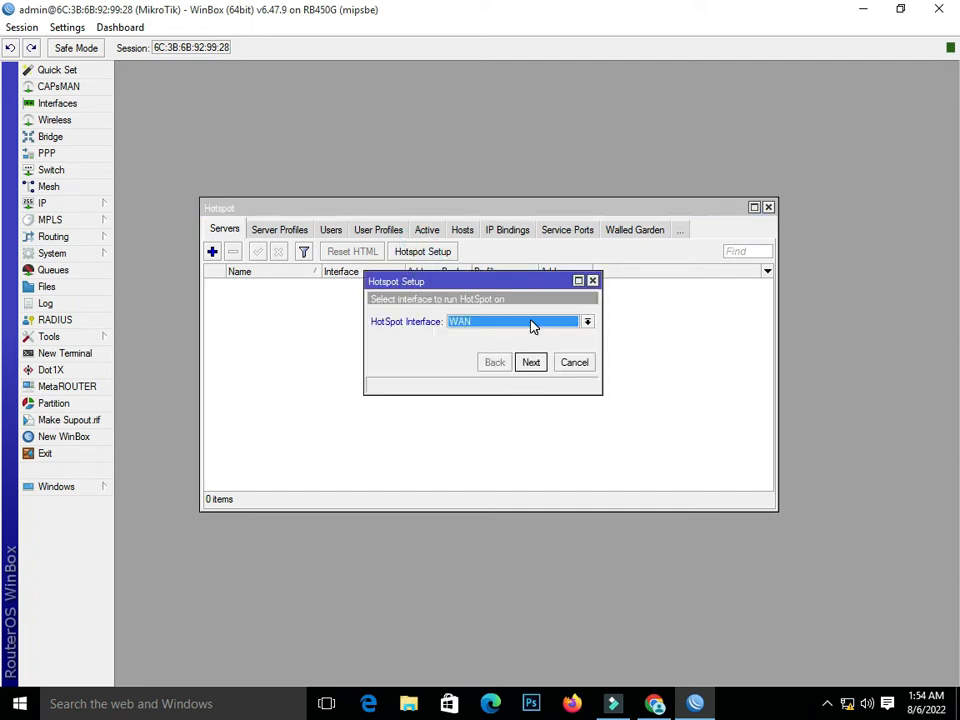
Put the hotspot on the LAN interface, keeping the default address, certificate, SMTP and DNS servers.
left_click(531, 323)
left_click(531, 334)
left_click(533, 364)
left_click(533, 364)
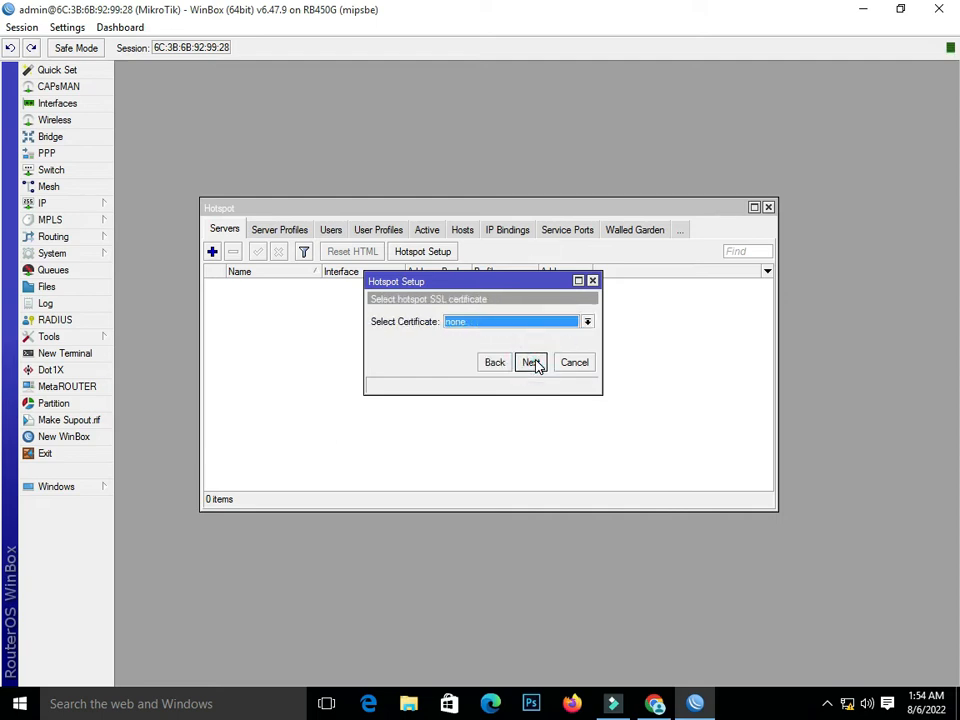
left_click(533, 364)
left_click(533, 364)
left_click(533, 364)
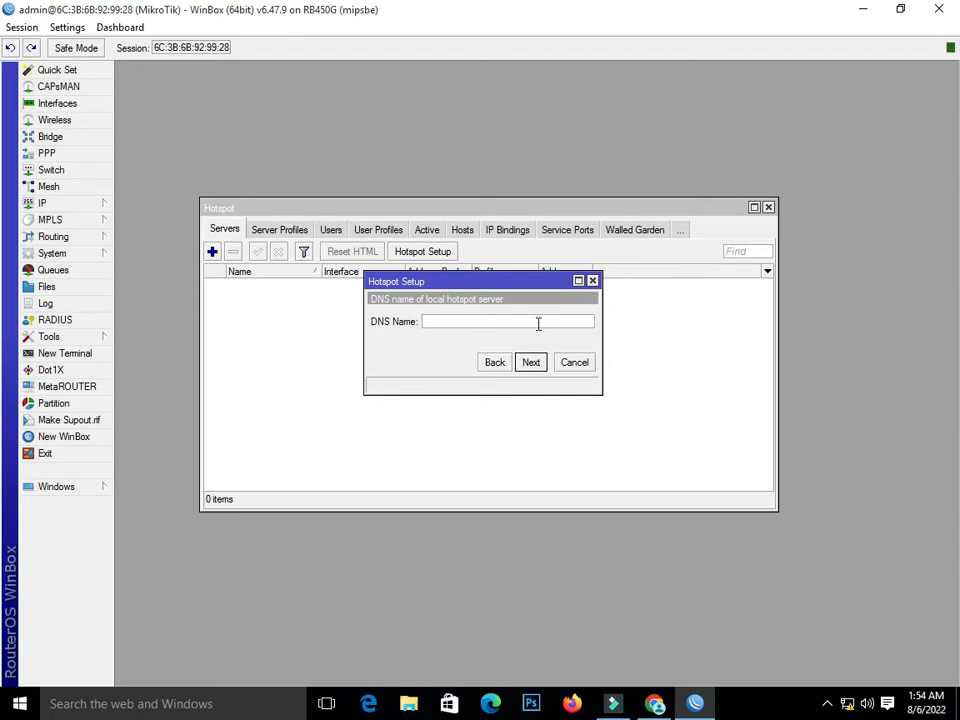
Set the hotspot DNS name to ali.net and finish the setup.
type("all.net")
left_click(531, 362)
left_click(531, 363)
left_click(538, 369)
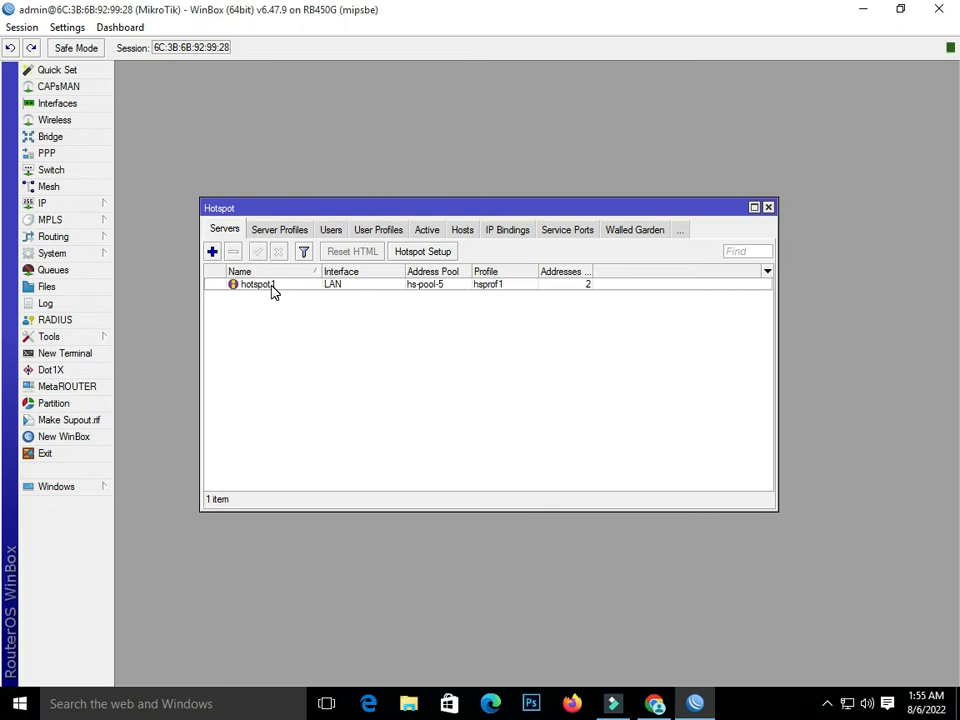
Set Addresses Per MAC to 1 on the hotspot1 server.
double_click(270, 287)
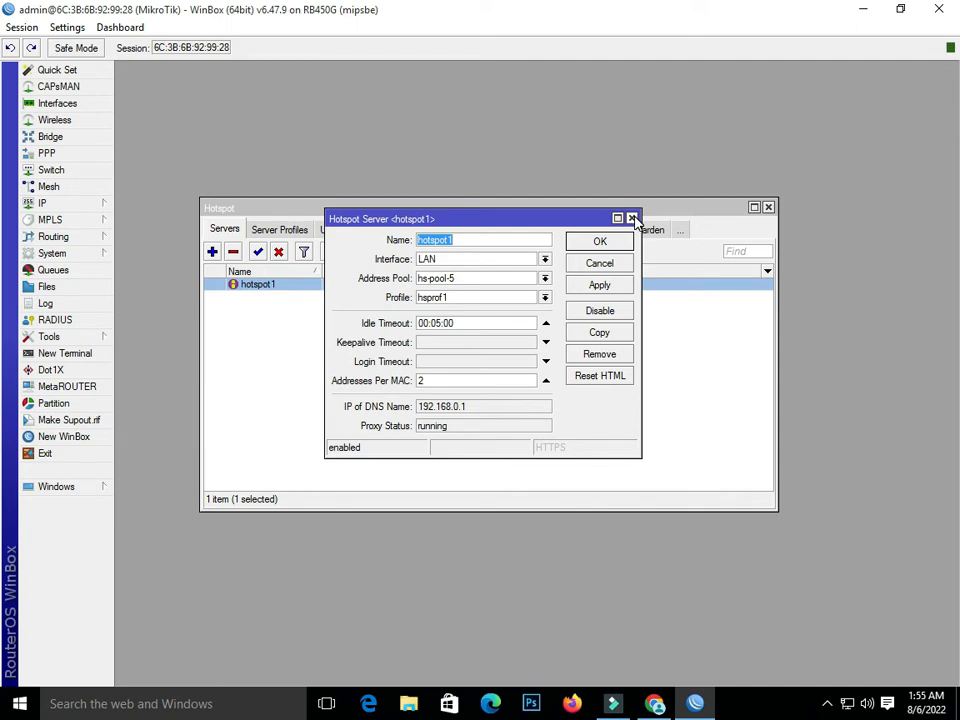
left_click(632, 219)
double_click(262, 287)
double_click(435, 380)
type("1")
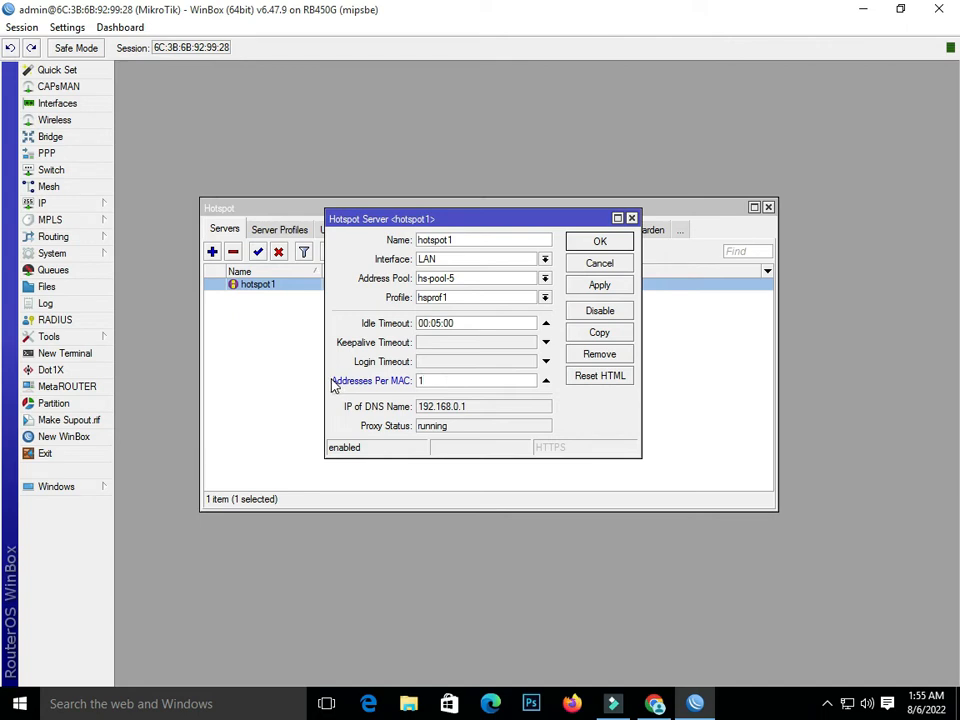
left_click(599, 285)
left_click(599, 242)
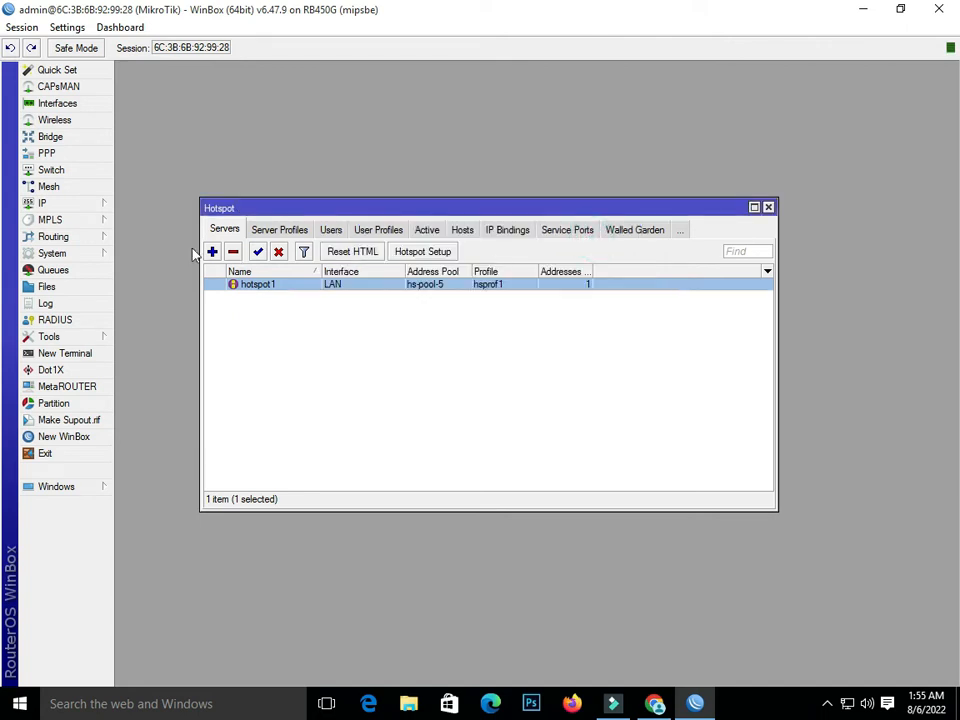
Disable Cookie login in the hsprof1 server profile.
left_click(278, 232)
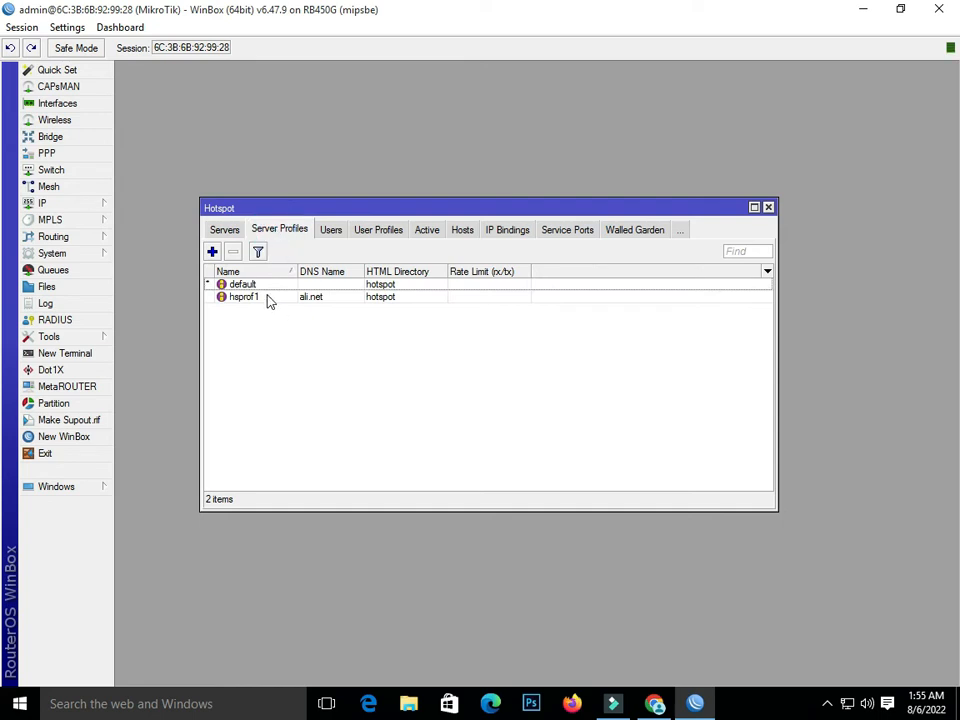
double_click(266, 299)
left_click(487, 218)
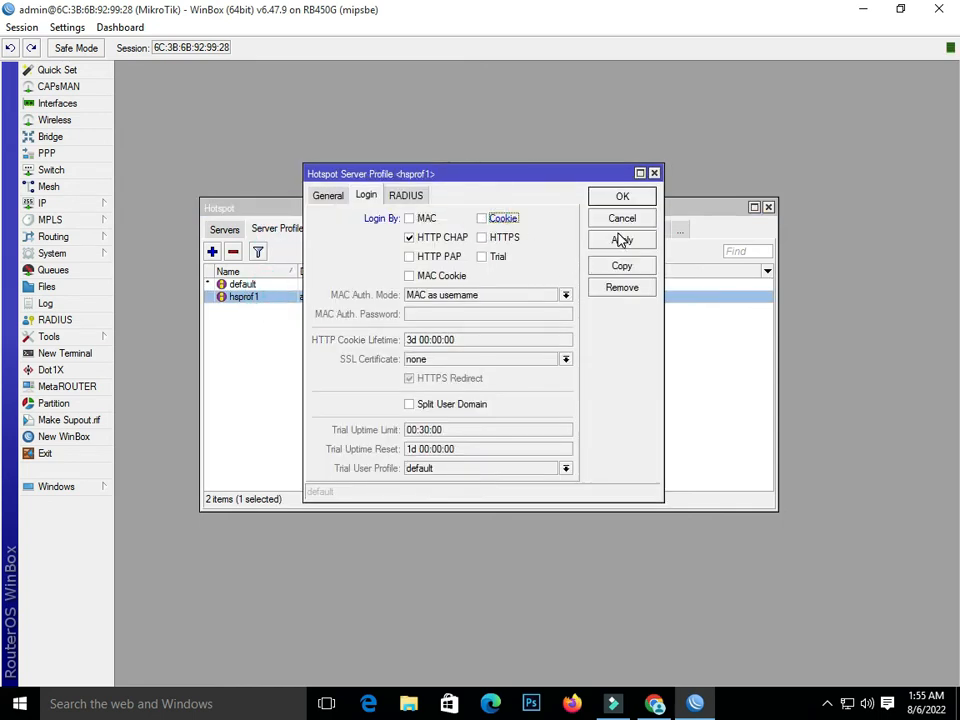
left_click(622, 197)
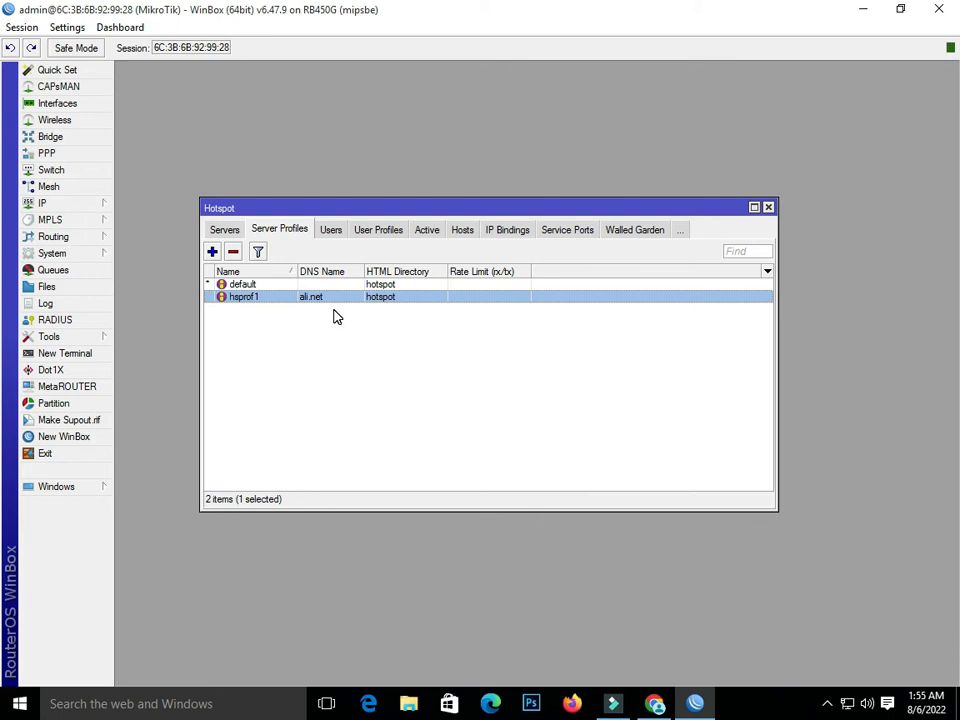
Create user profile 1MB with pool hs-pool-5, rate limit 1M/1M and Add MAC Cookie unchecked.
left_click(386, 230)
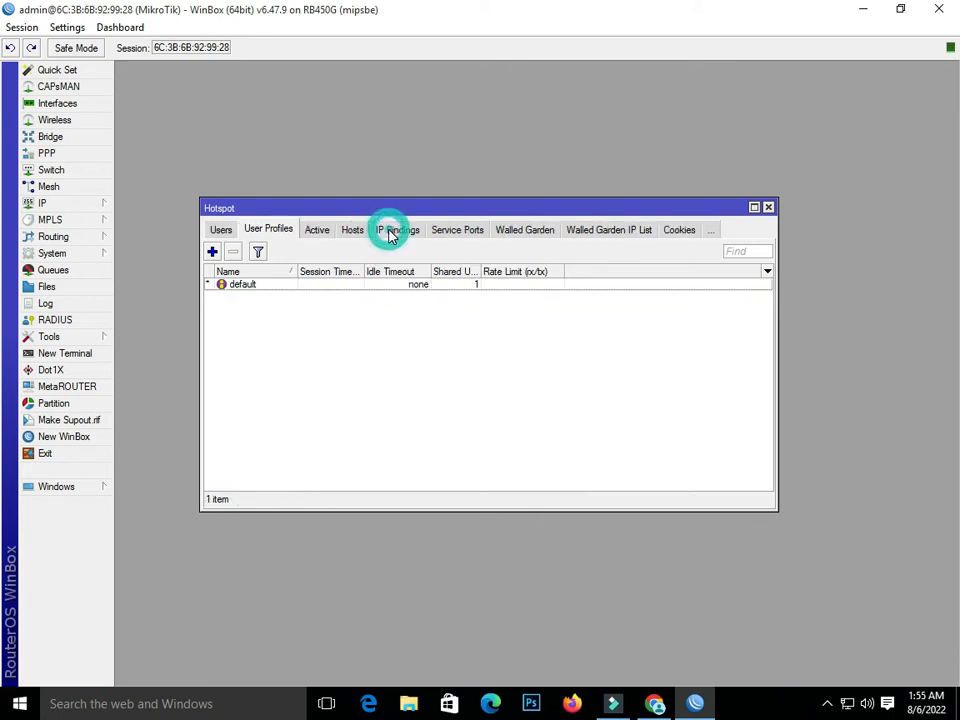
left_click(212, 252)
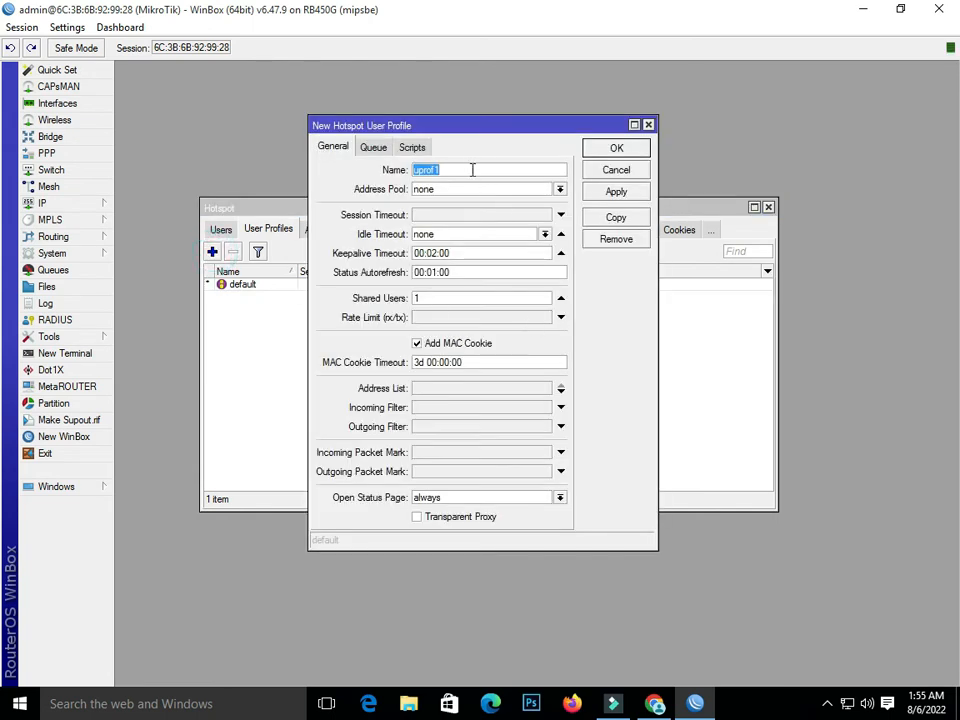
type("1MB")
left_click(506, 192)
left_click(503, 199)
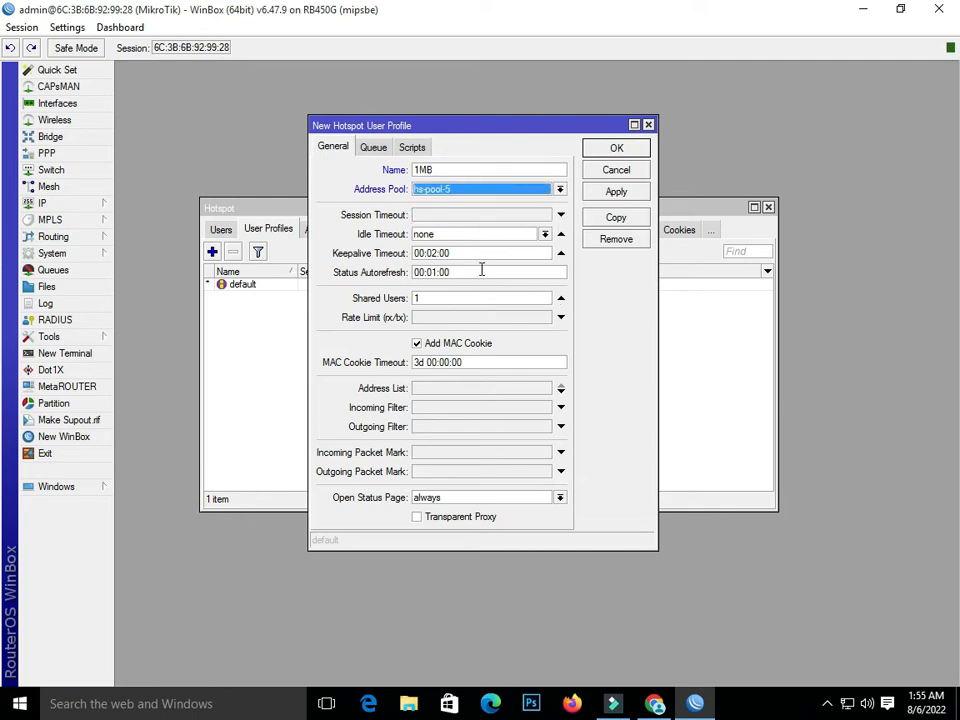
left_click(463, 319)
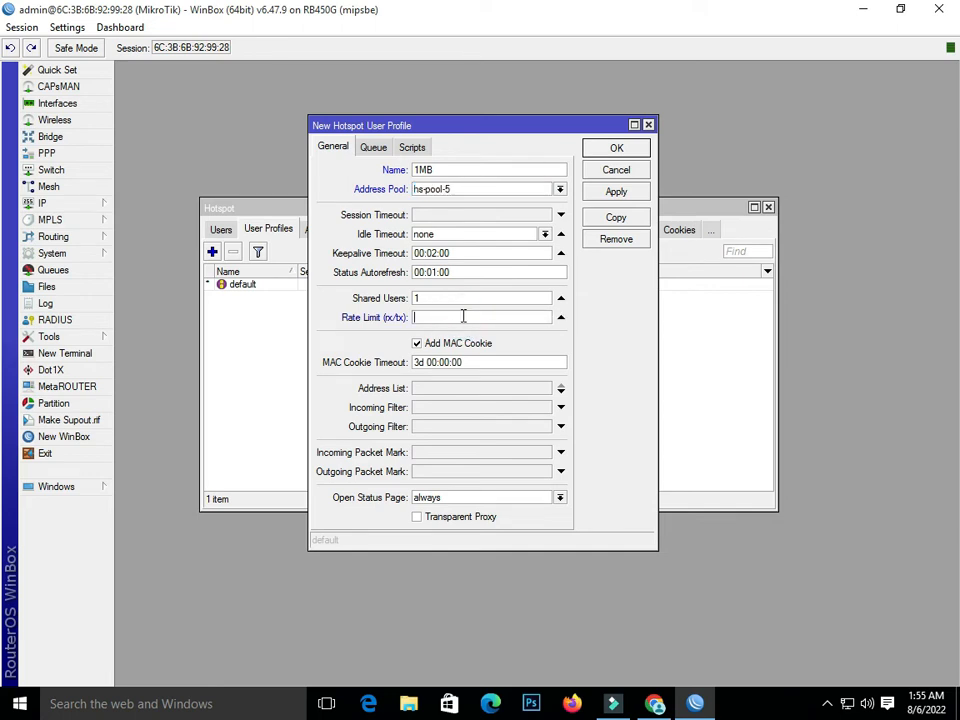
type("1M/1M")
left_click(425, 344)
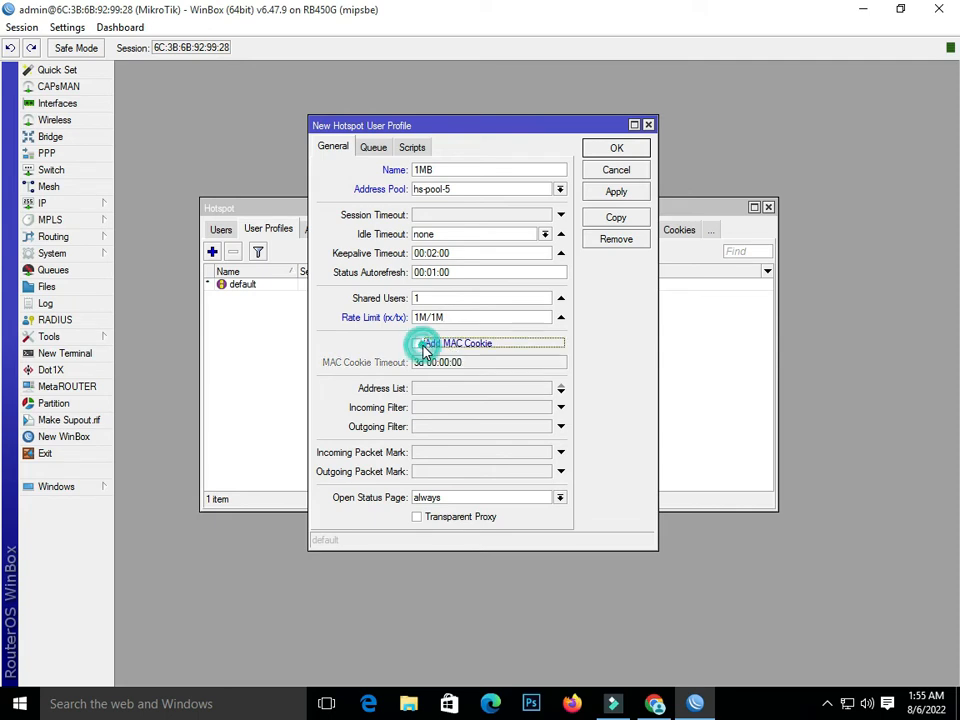
left_click(620, 190)
left_click(616, 147)
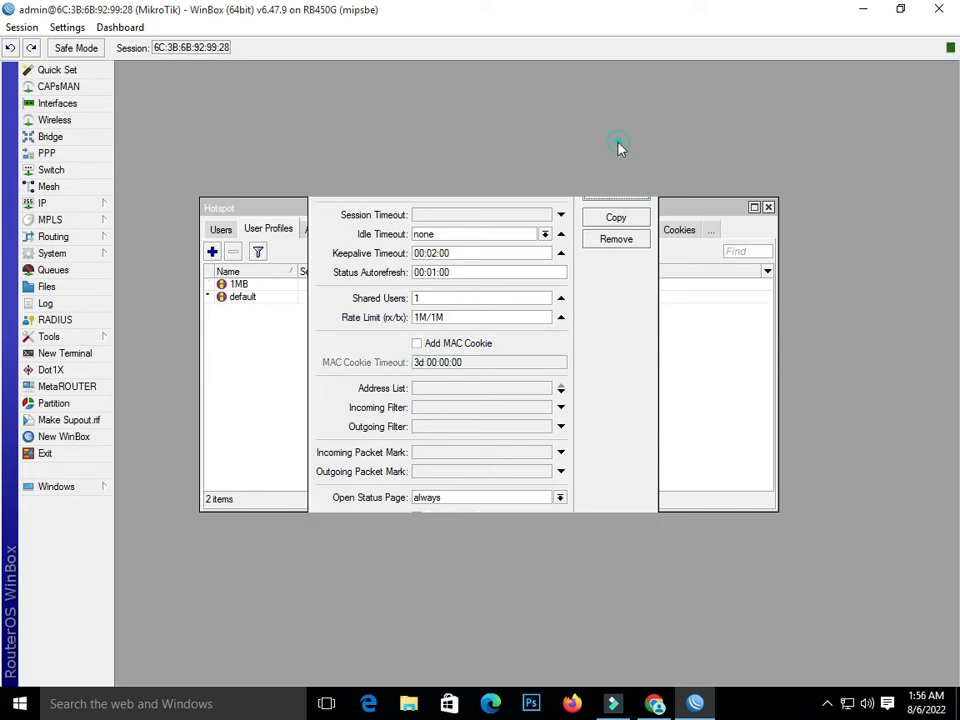
Create user profile 2MB with pool hs-pool-5, rate limit 2M/2M and Add MAC Cookie unchecked.
left_click(212, 251)
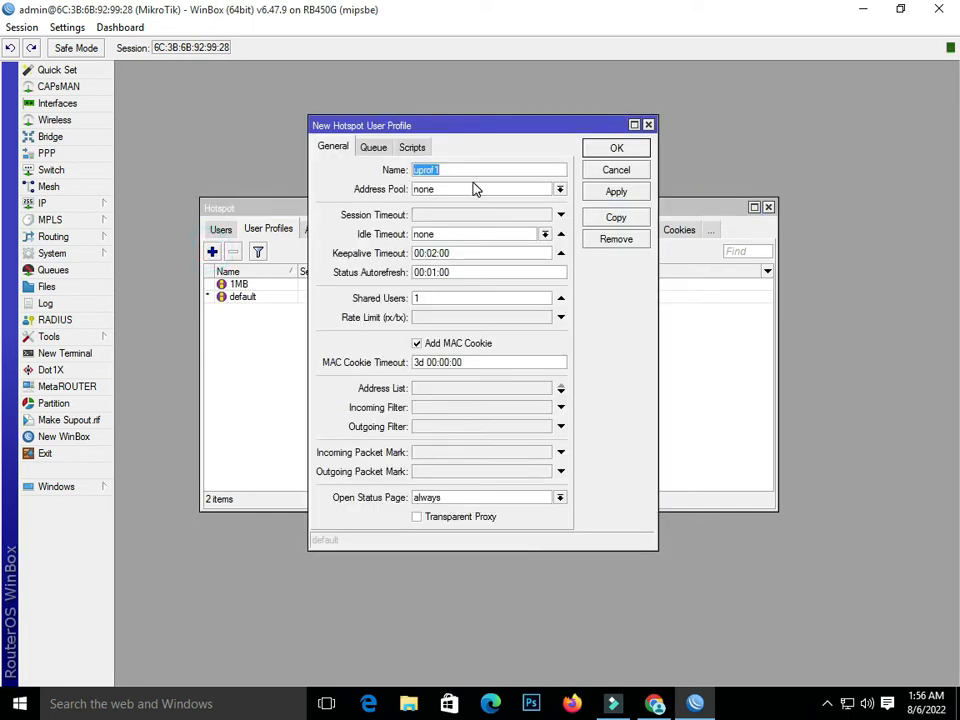
type("2MB")
left_click(482, 190)
left_click(482, 199)
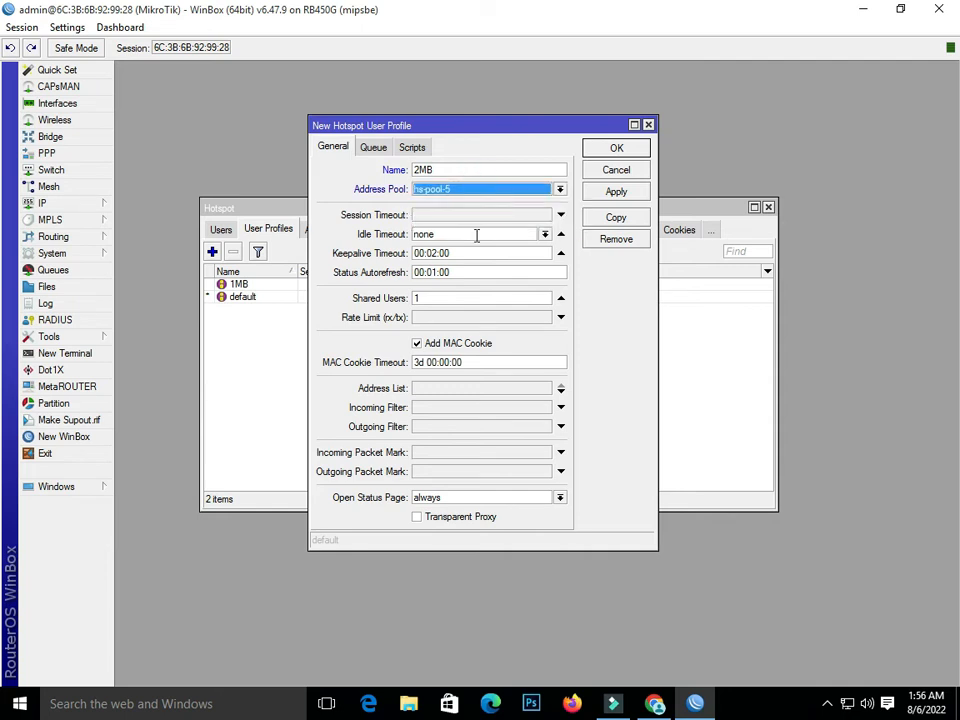
left_click(474, 317)
type("2")
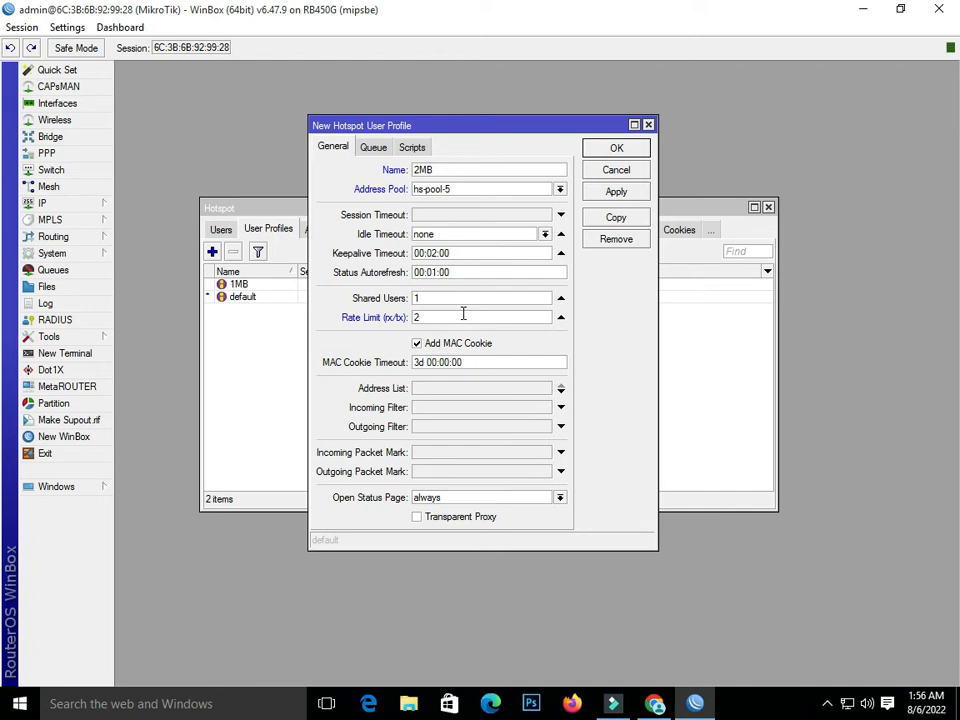
type("M/2M")
left_click(417, 343)
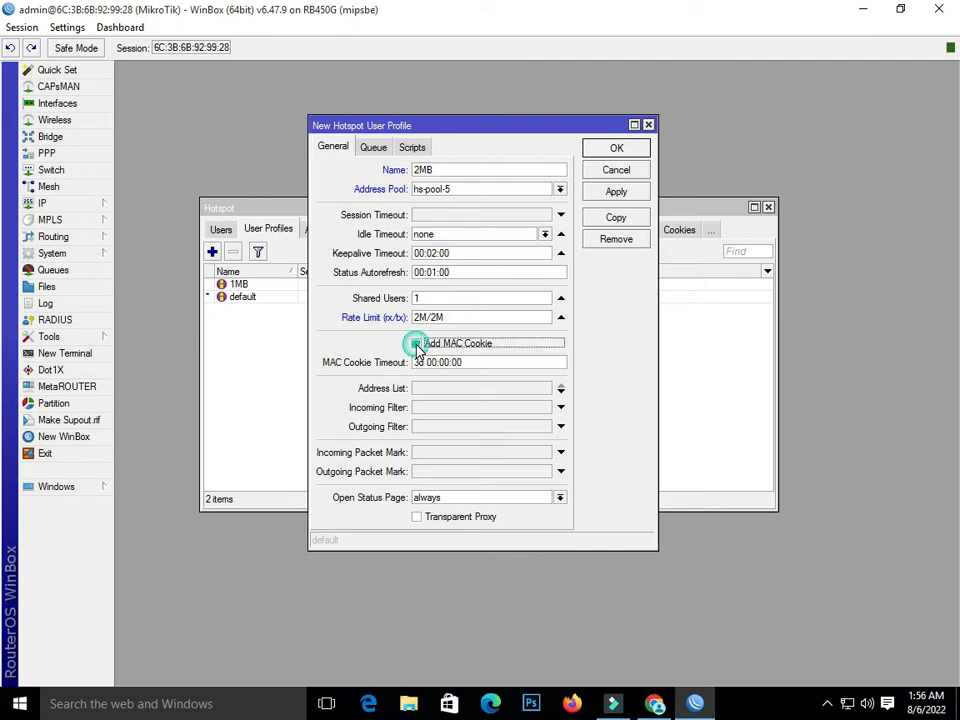
left_click(615, 194)
left_click(616, 152)
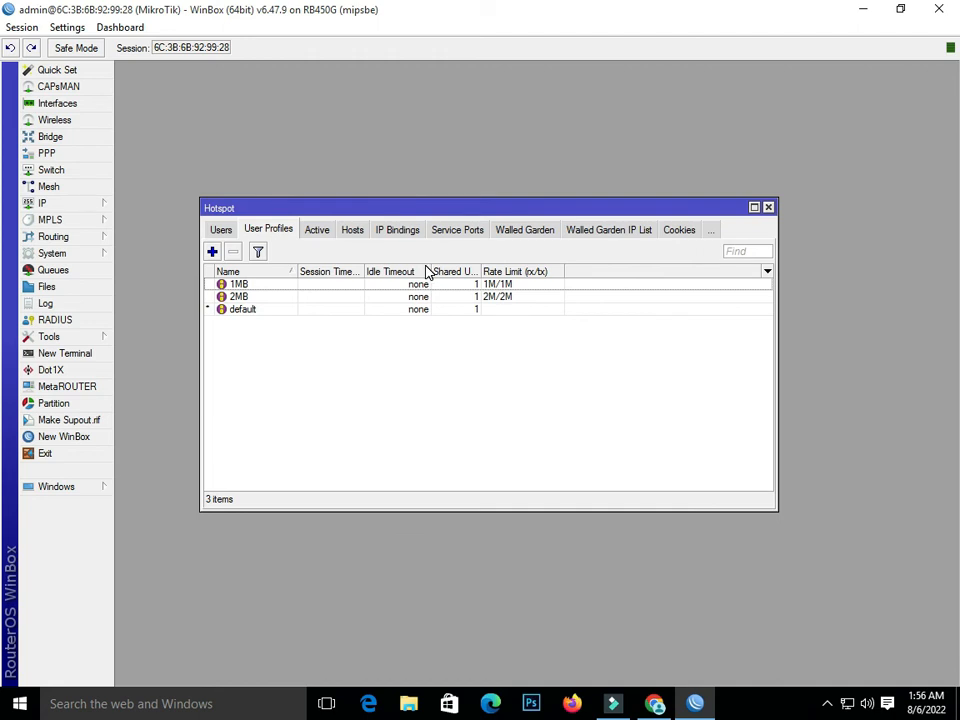
Add hotspot user Ali on server hotspot1 with a password and the 1MB profile.
left_click(221, 230)
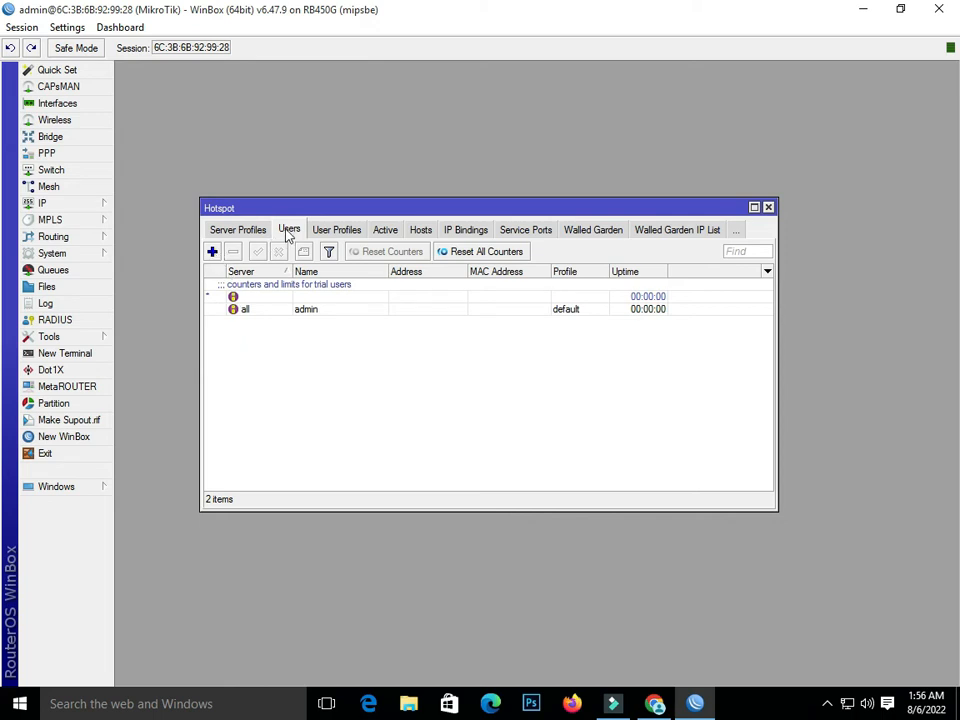
left_click(212, 251)
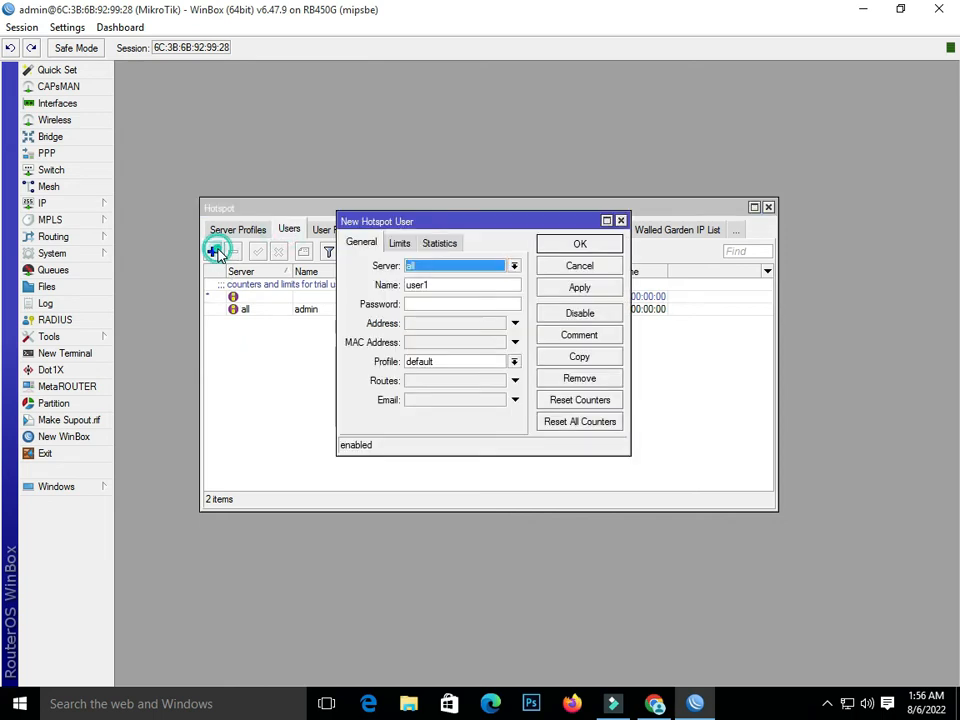
left_click(505, 268)
left_click(493, 291)
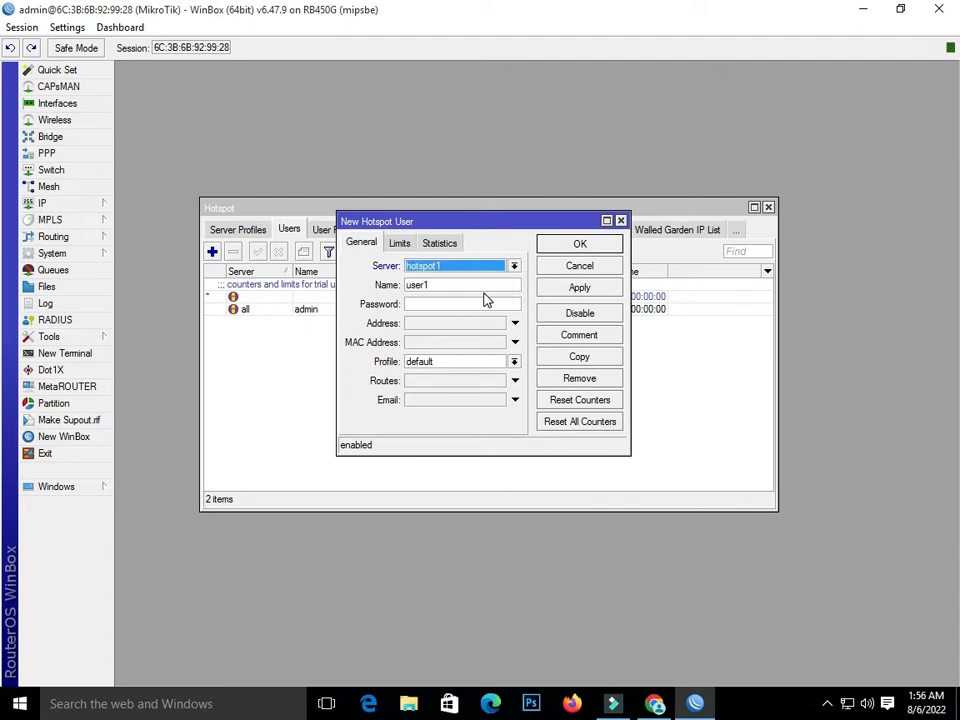
double_click(482, 285)
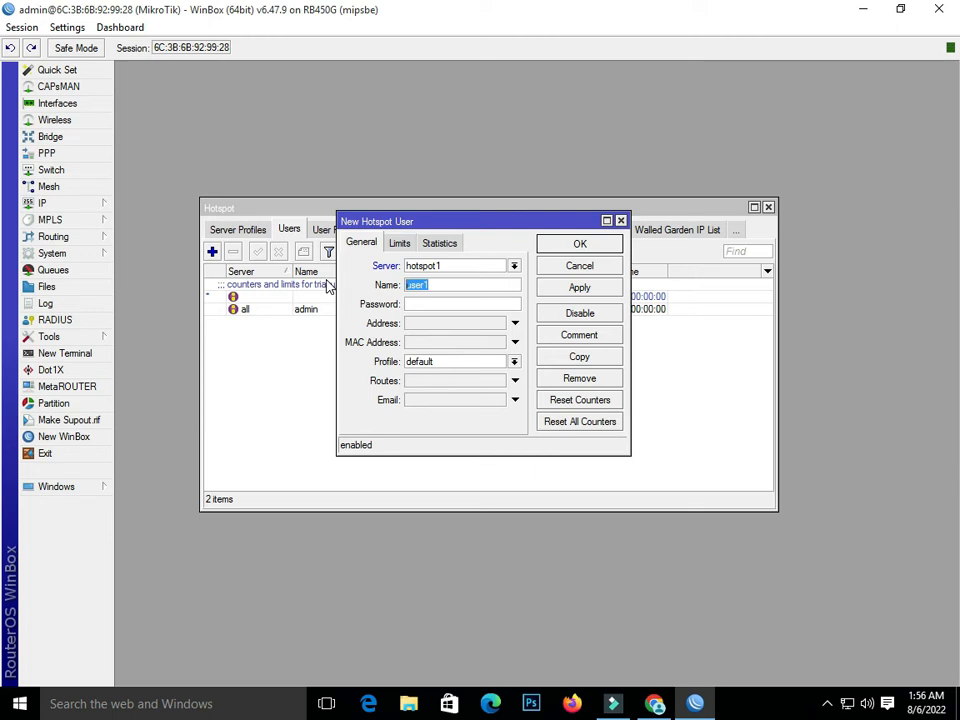
type("Ali")
left_click(436, 302)
type("123")
left_click(456, 361)
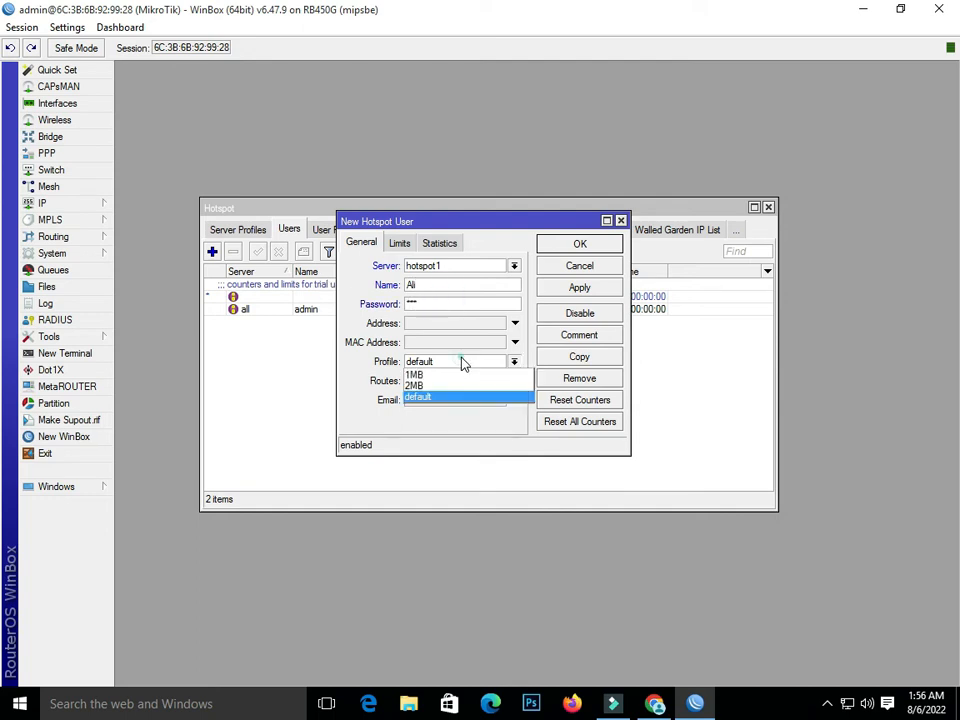
left_click(463, 376)
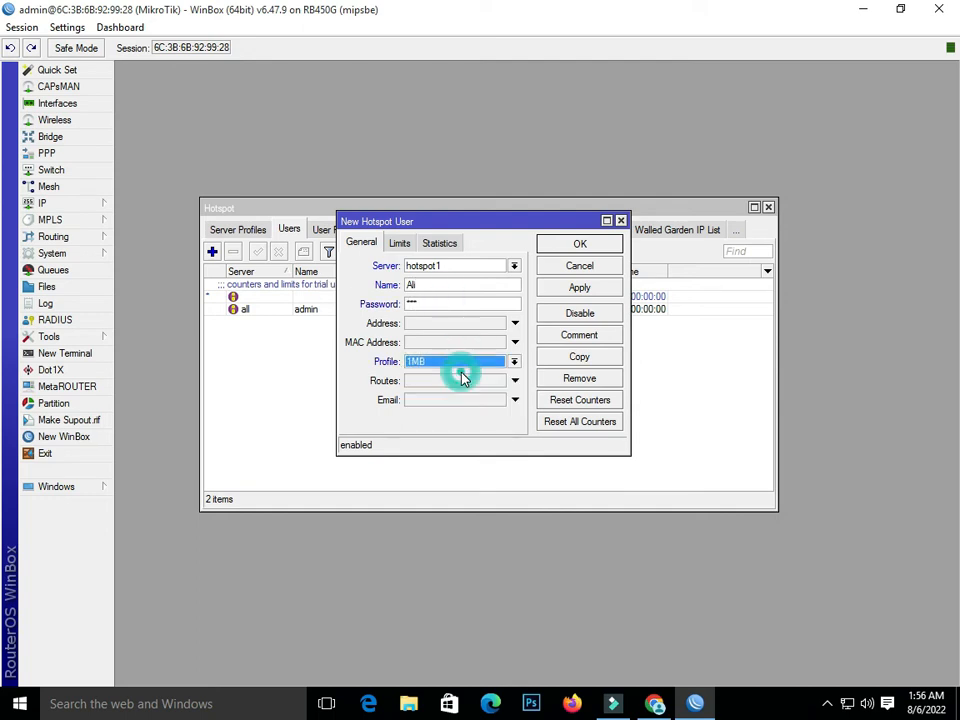
left_click(612, 289)
left_click(609, 245)
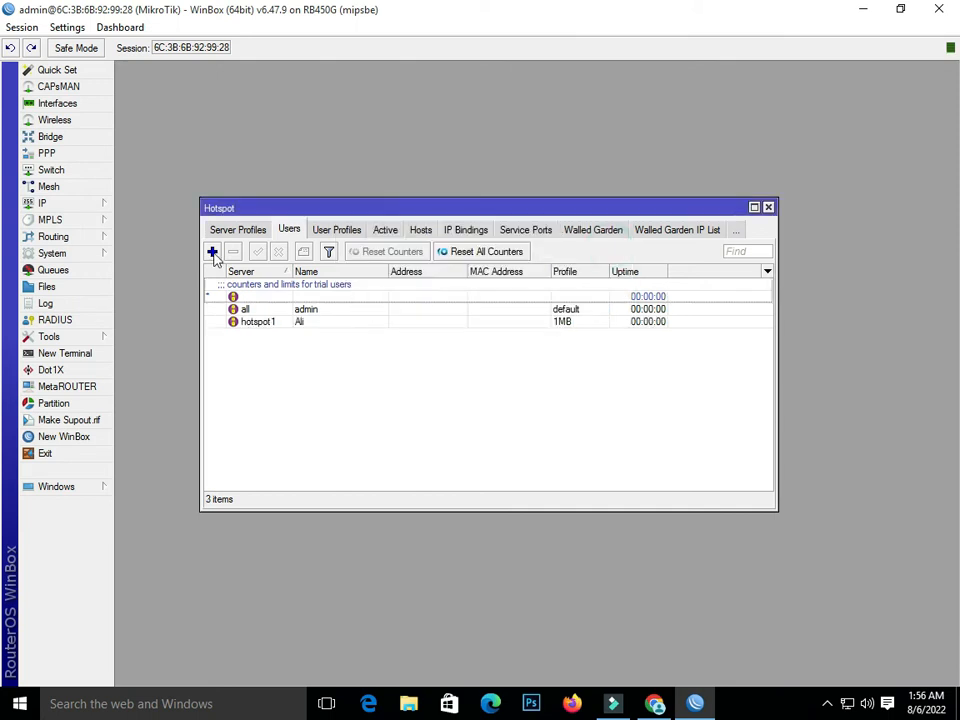
Add hotspot user Ahmad on server hotspot1 with a password and the 2MB profile.
left_click(212, 252)
left_click(455, 266)
left_click(462, 291)
double_click(459, 287)
type("Ahmad")
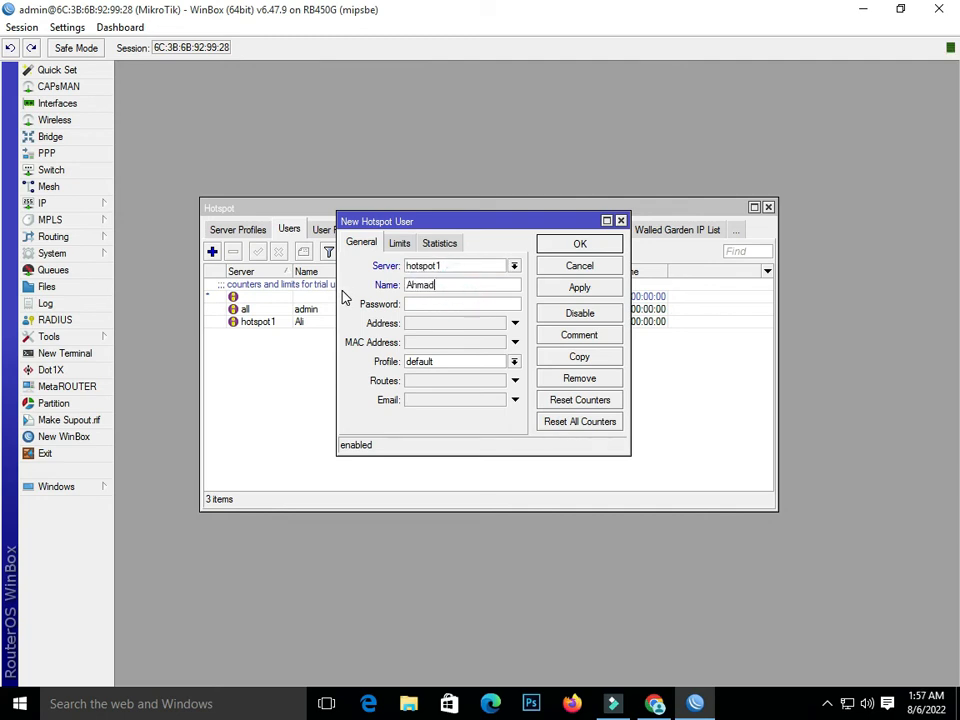
left_click(452, 303)
type("123")
left_click(513, 363)
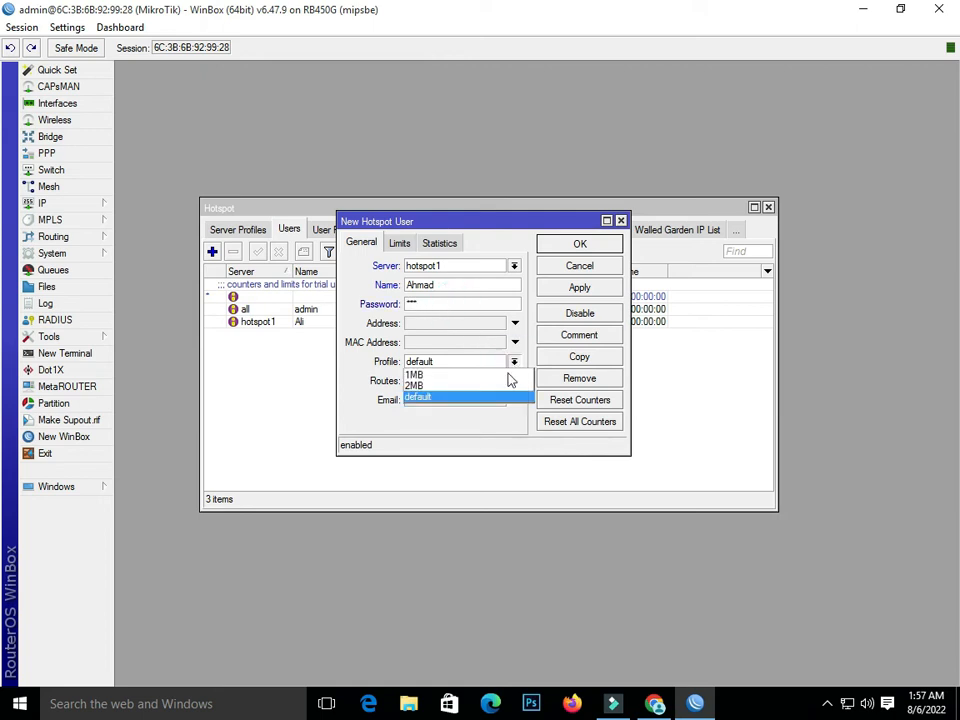
left_click(507, 378)
left_click(578, 288)
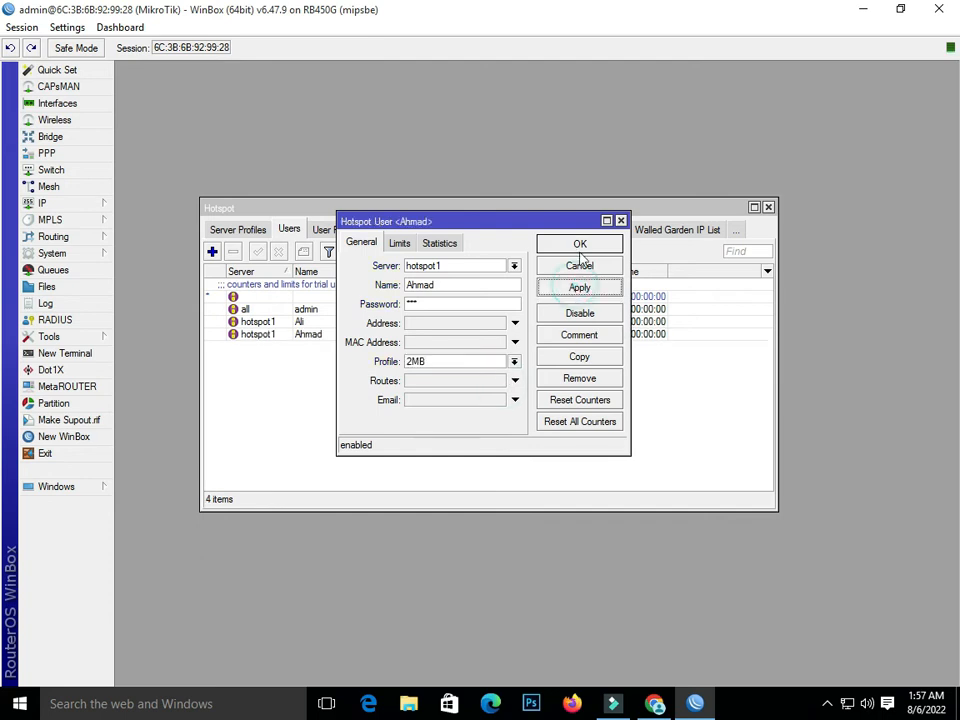
left_click(577, 245)
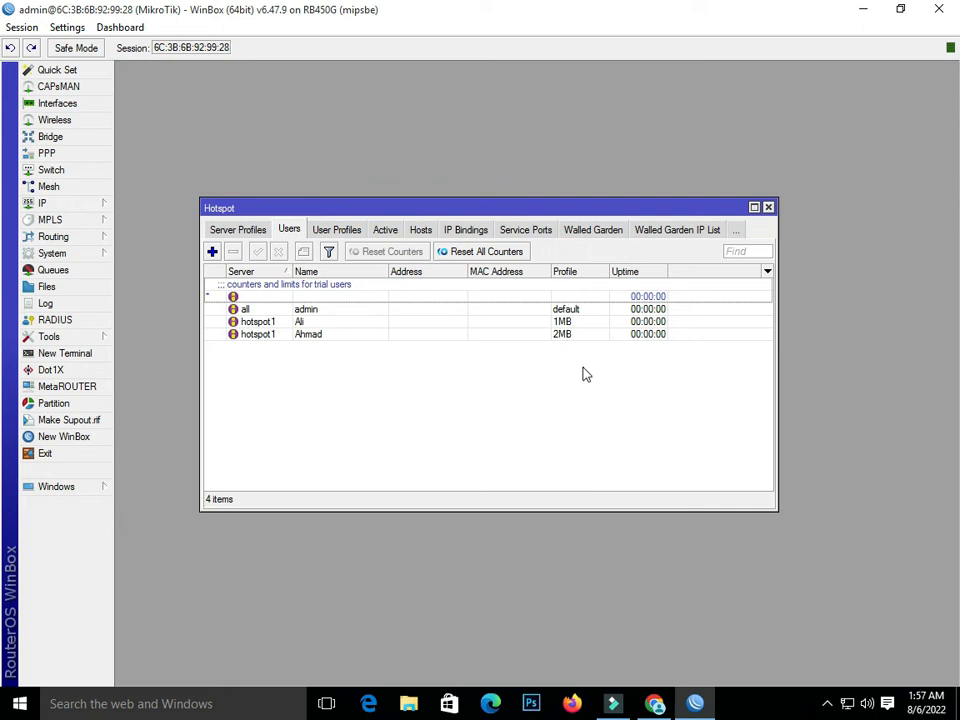
Enter ali.net in Chrome's address bar without loading it, then return to WinBox.
left_click(655, 708)
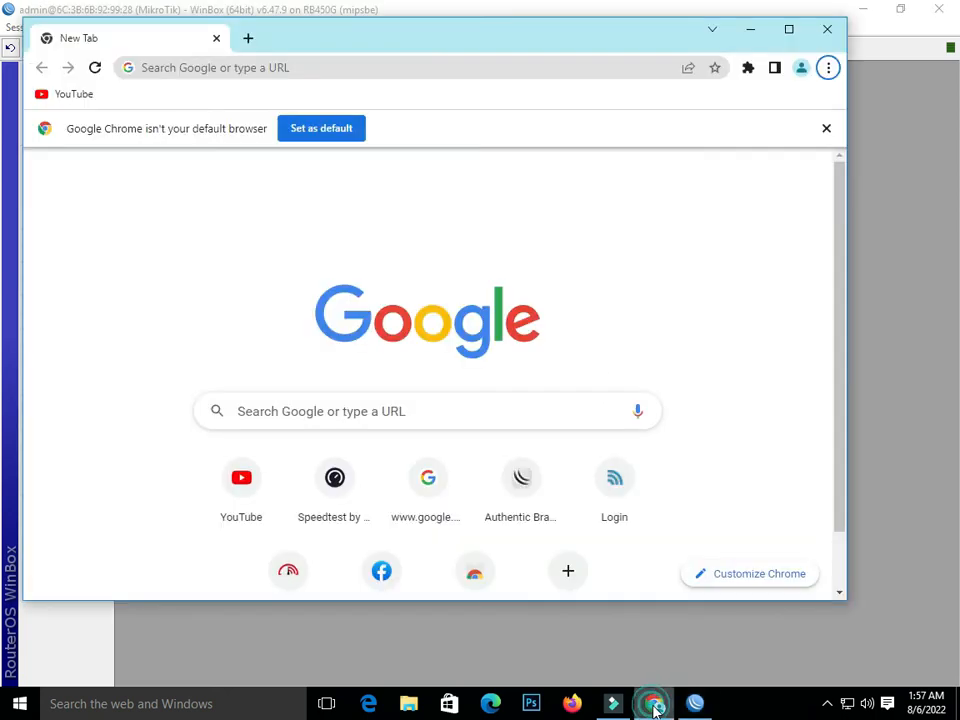
left_click(299, 67)
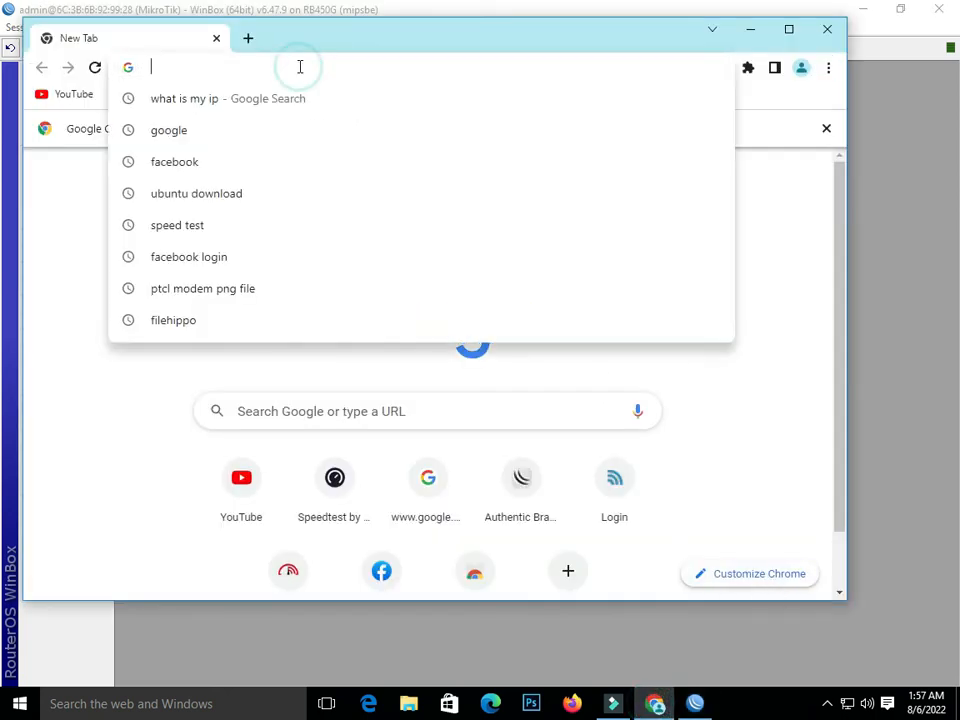
type("ali")
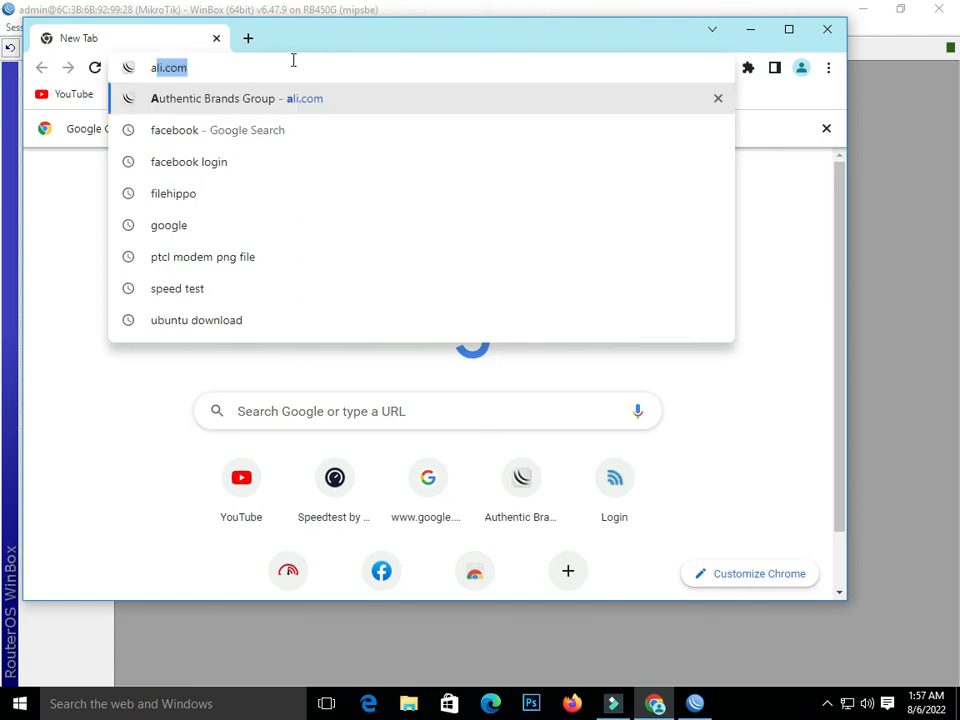
type(".n")
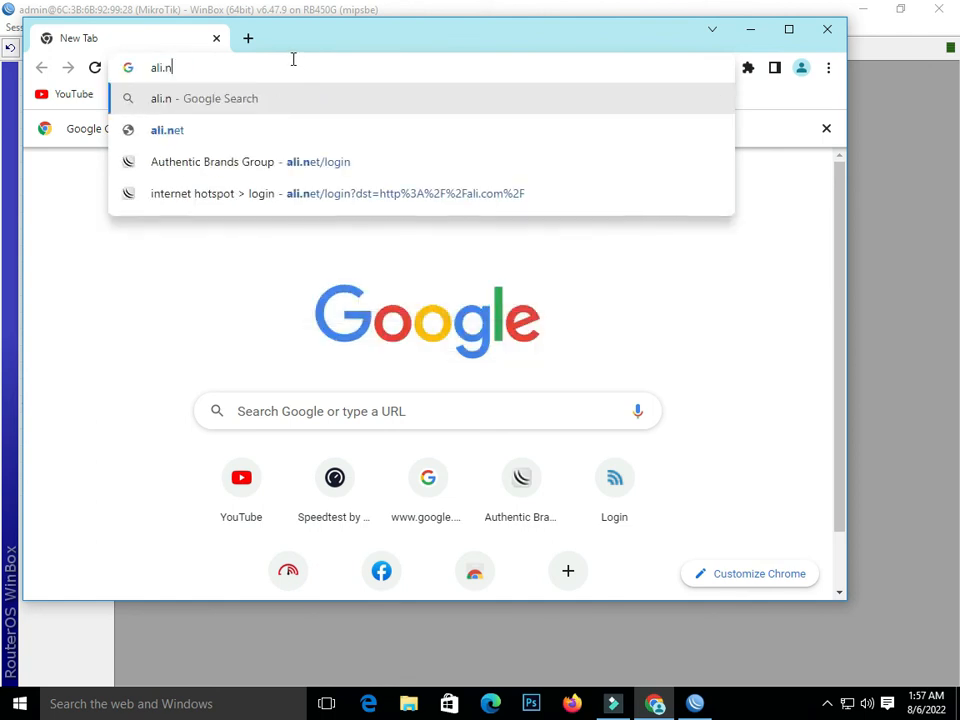
type("et")
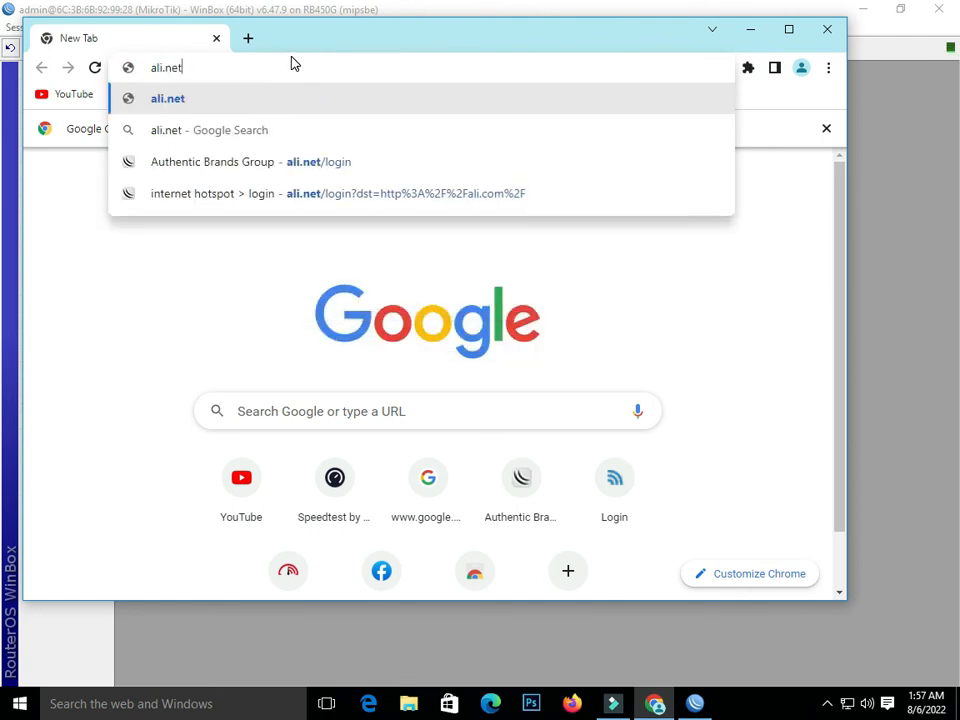
left_click(695, 705)
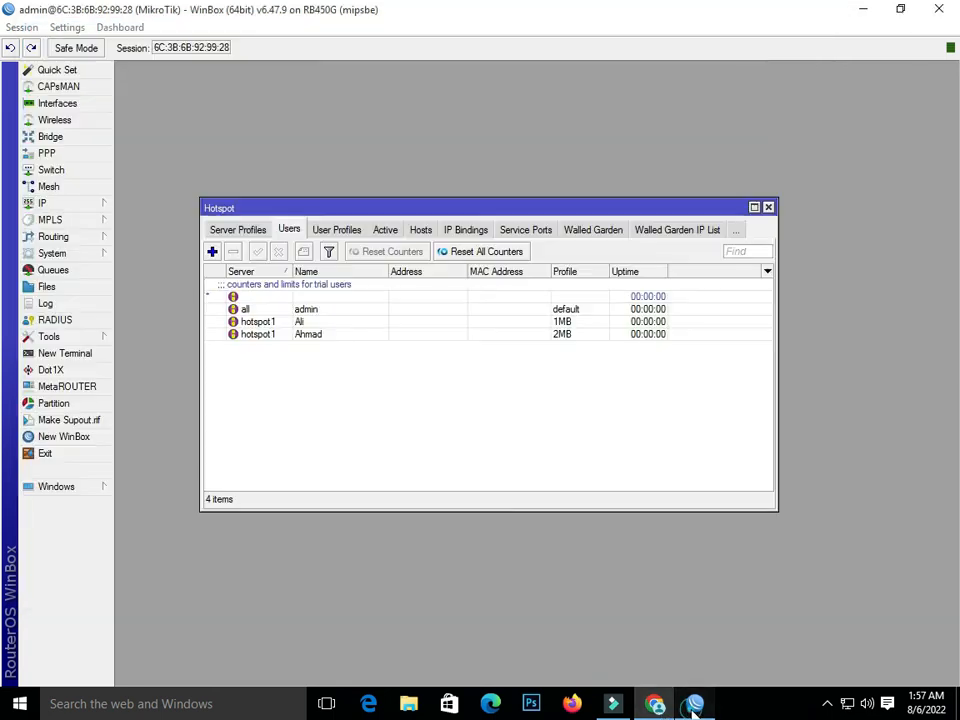
Check that server profile hsprof1's DNS Name is ali.net, then close the profile.
left_click(252, 230)
double_click(278, 298)
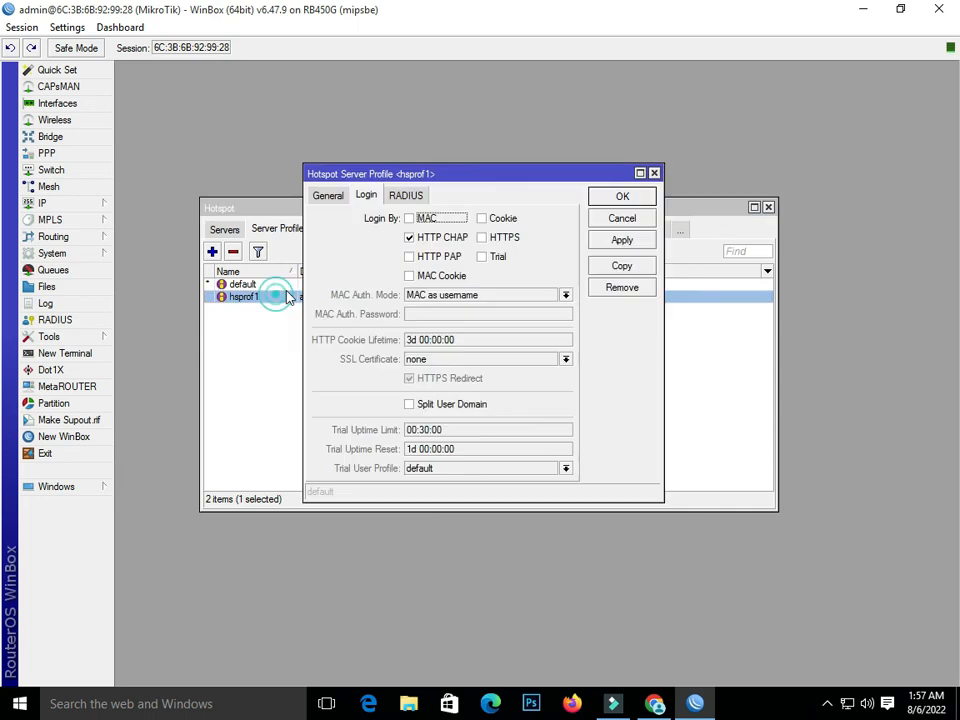
left_click(334, 195)
left_click(476, 257)
double_click(476, 257)
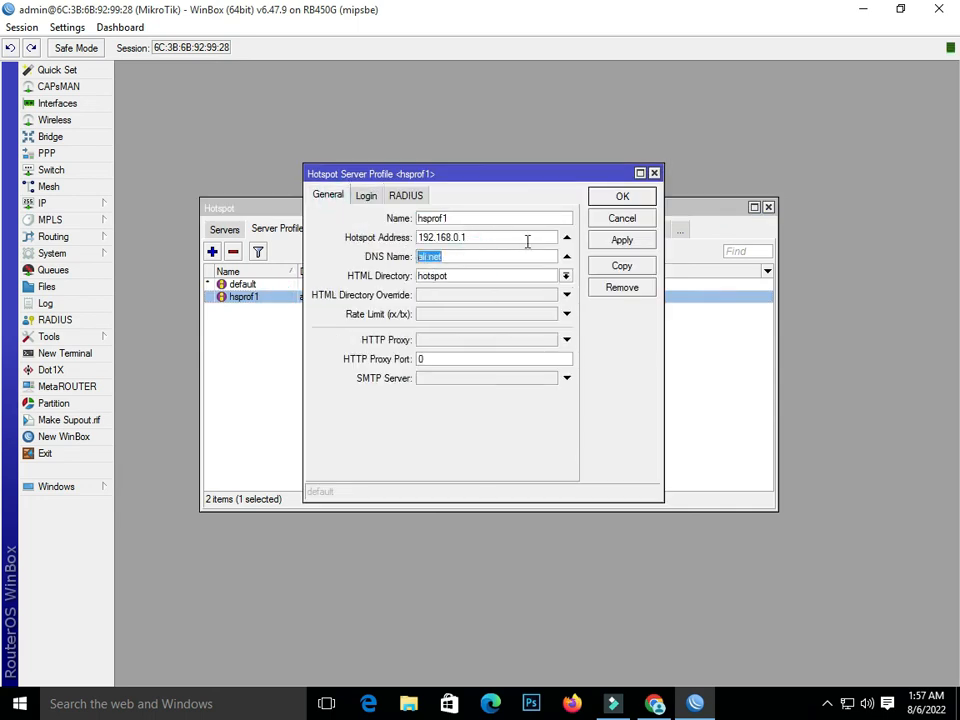
left_click(654, 173)
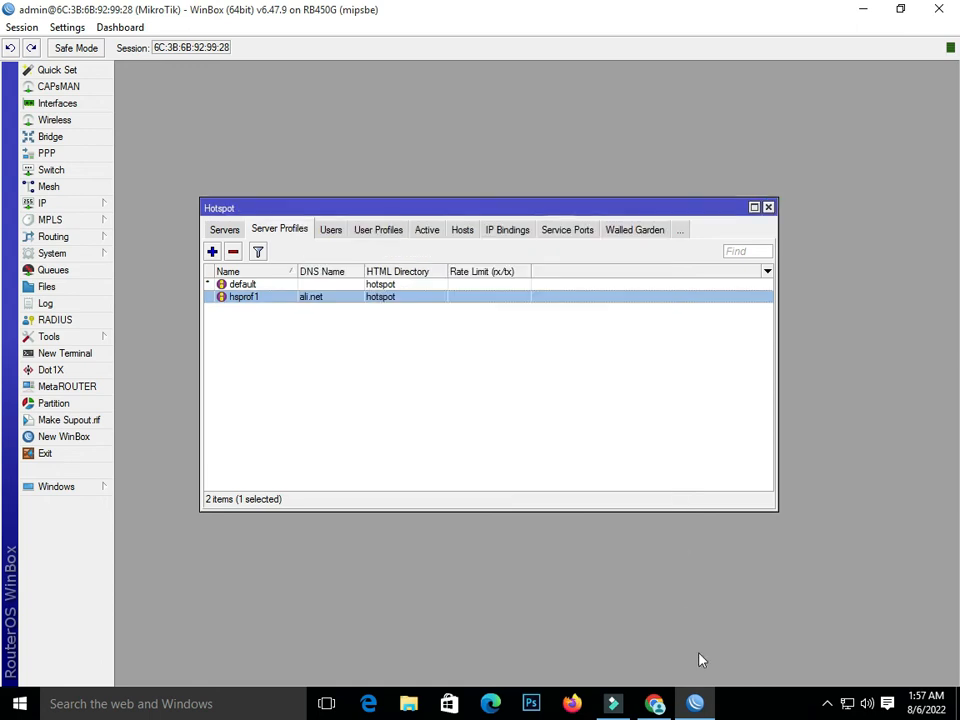
left_click(655, 704)
Load the ali.net hotspot login page in a maximized Chrome and log in as Ali.
left_click(226, 70)
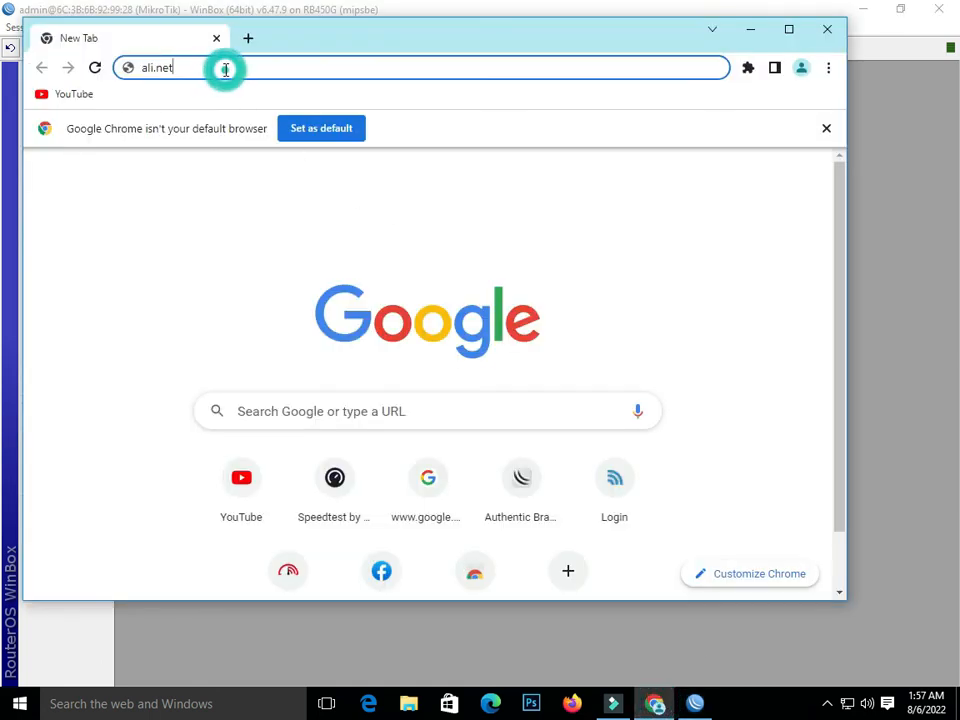
key("Return")
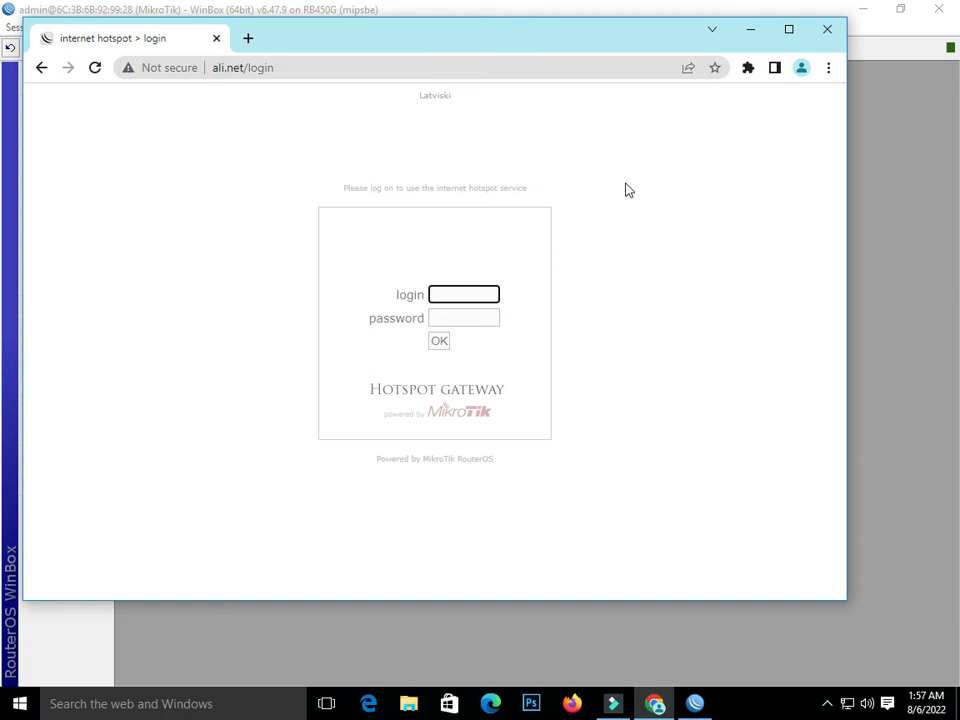
left_click(786, 29)
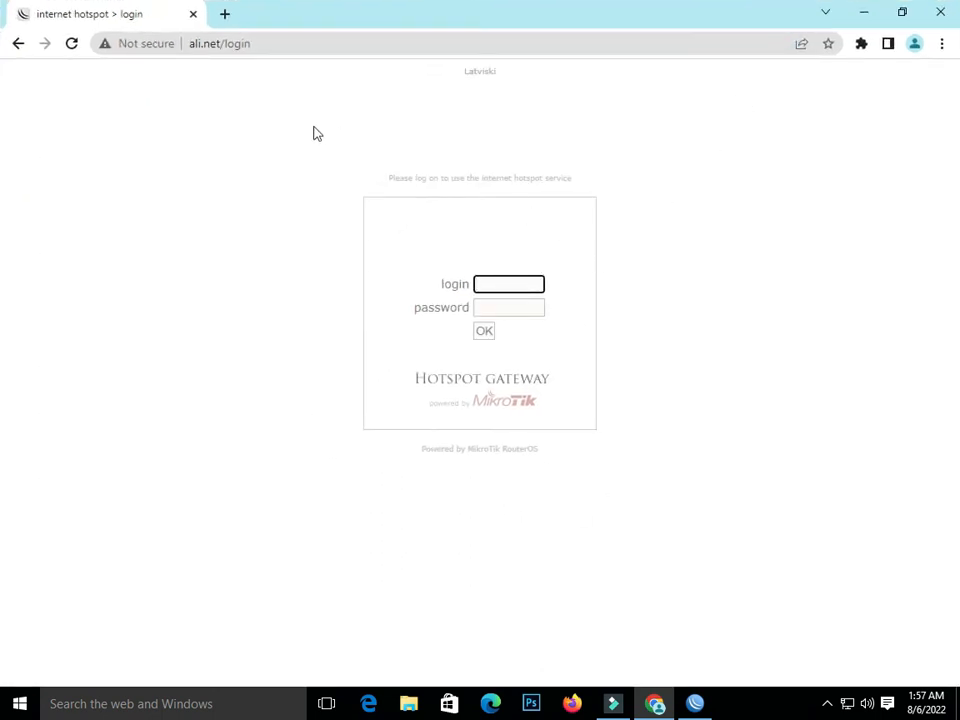
left_click(503, 284)
left_click(500, 283)
left_click(682, 261)
left_click(528, 284)
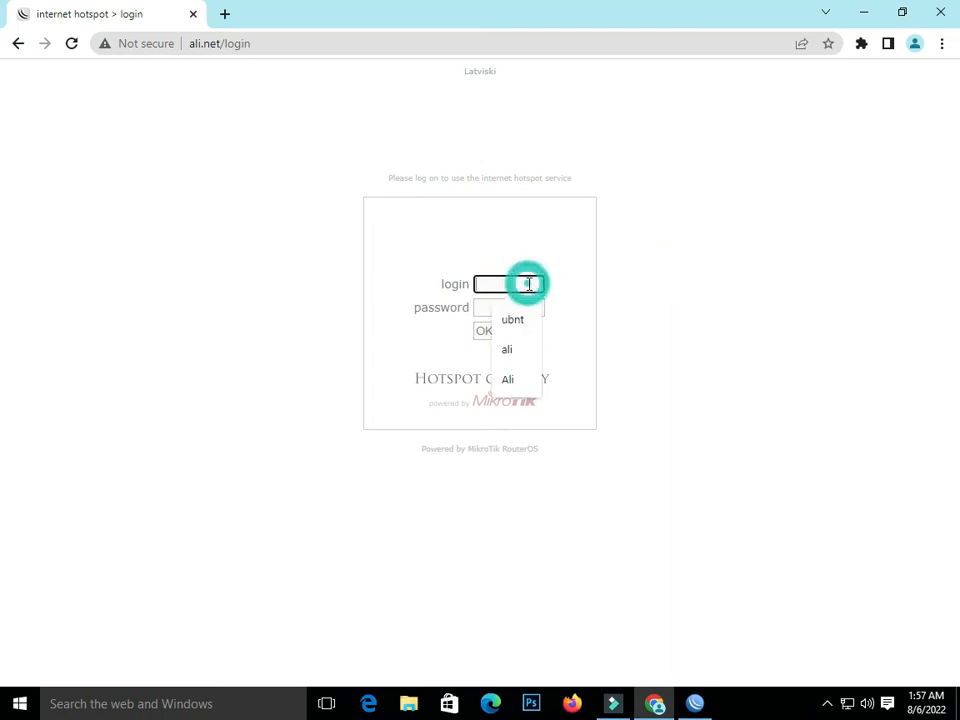
type("Ali")
key("Tab")
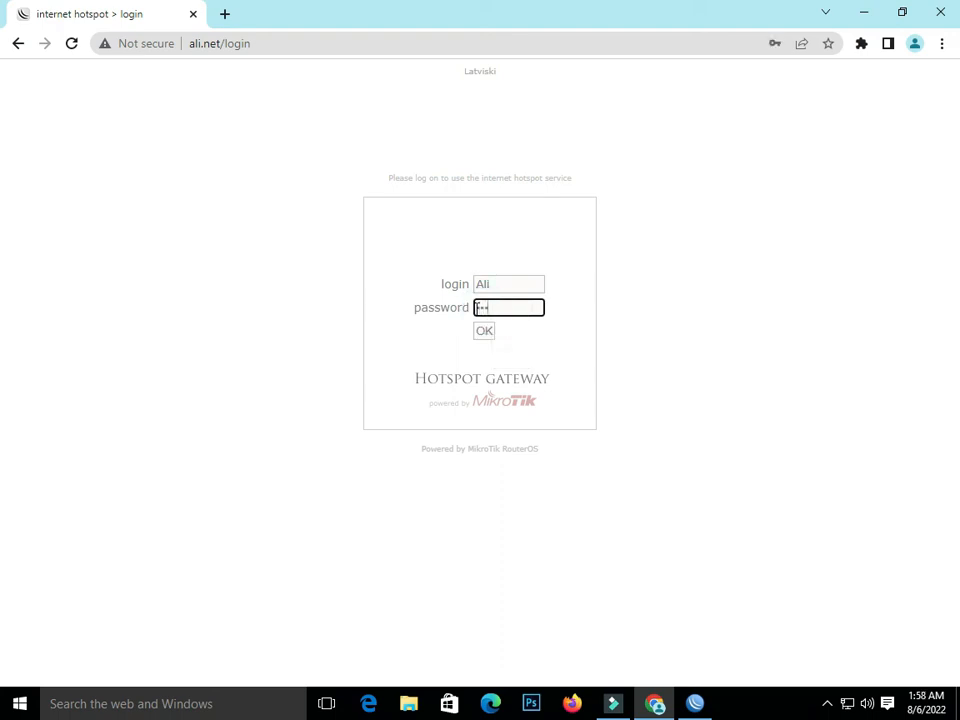
left_click(484, 330)
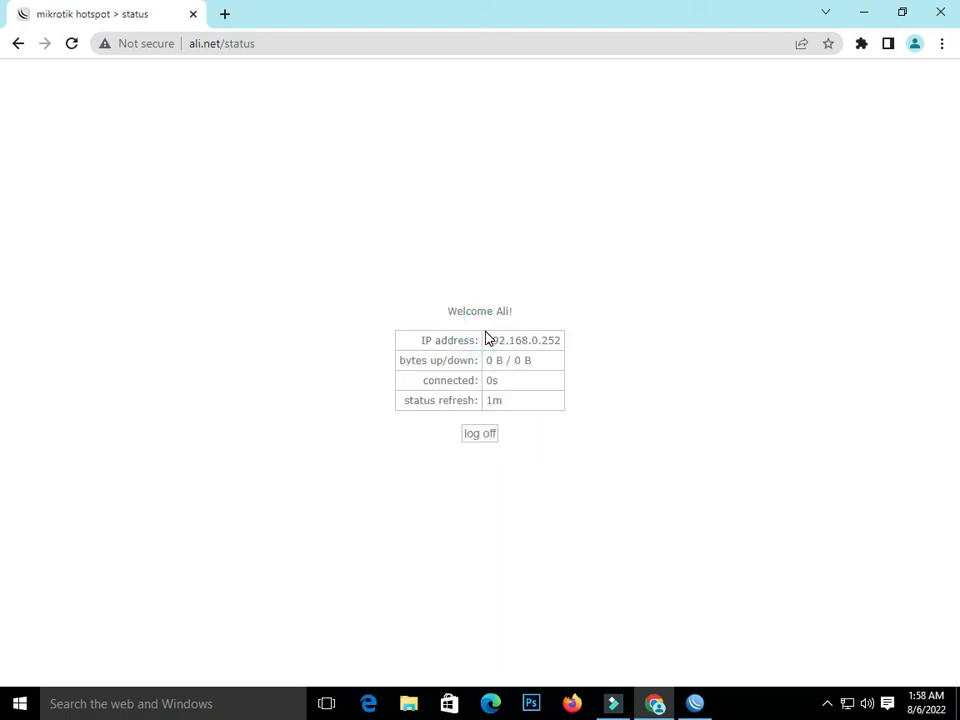
Show WinBox's Active hotspot users list, then return to Chrome.
left_click(695, 704)
left_click(428, 232)
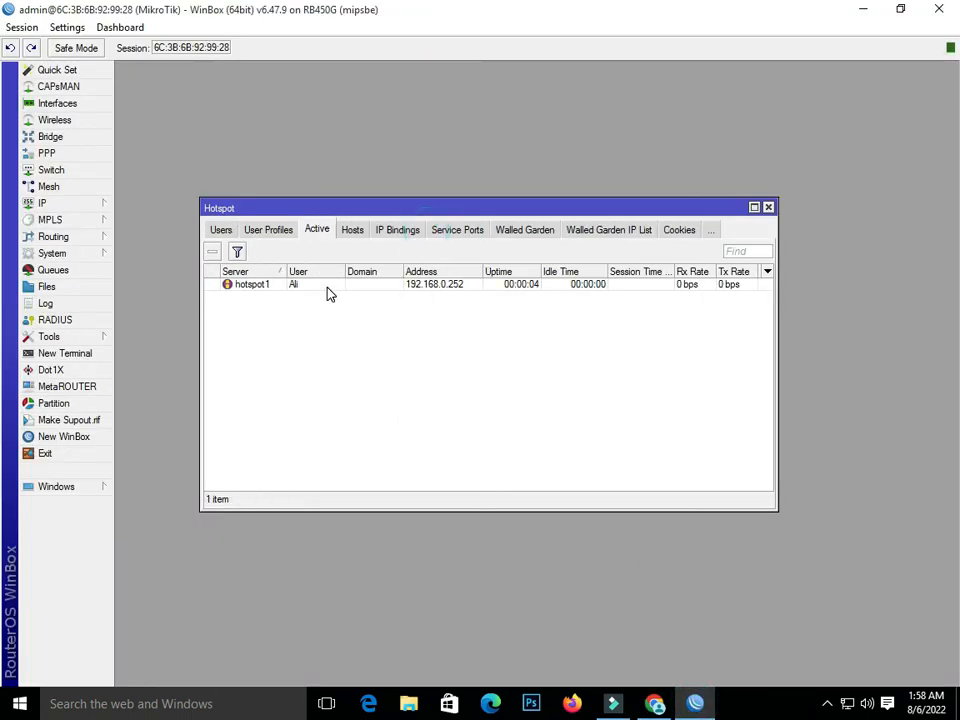
left_click(654, 702)
Try loading google.com in a new tab, then stop and reload the stalled page.
left_click(227, 13)
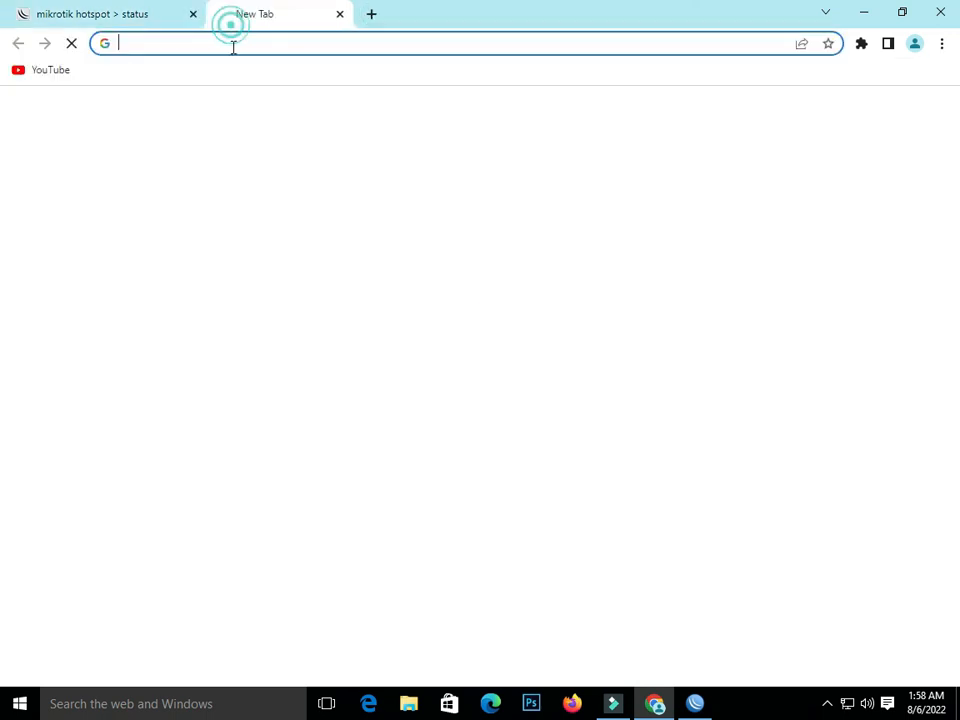
type("goo")
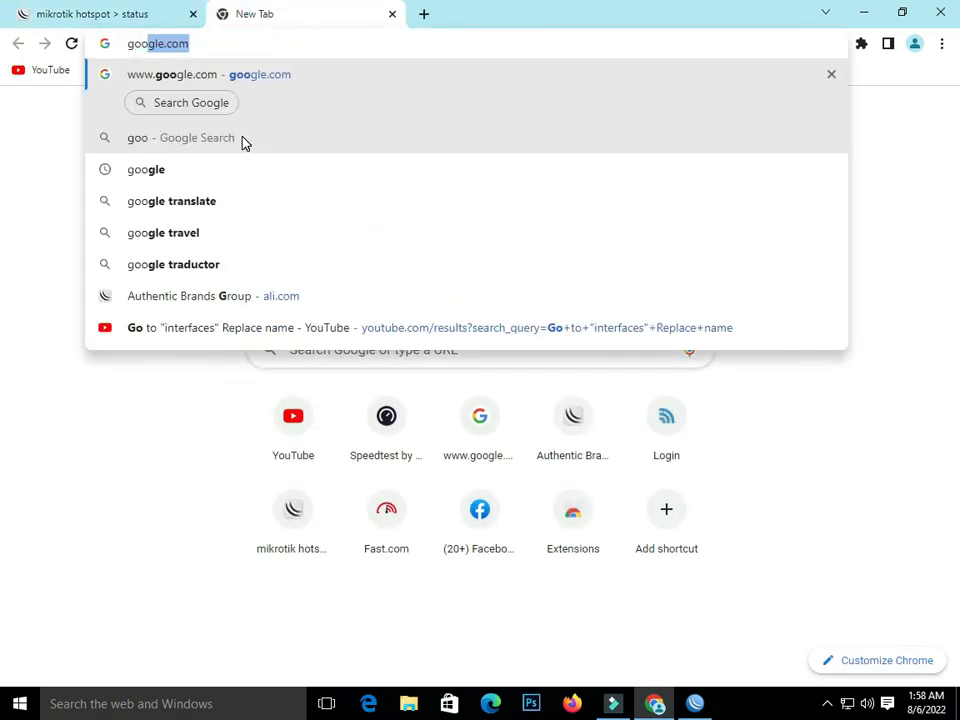
type("gle")
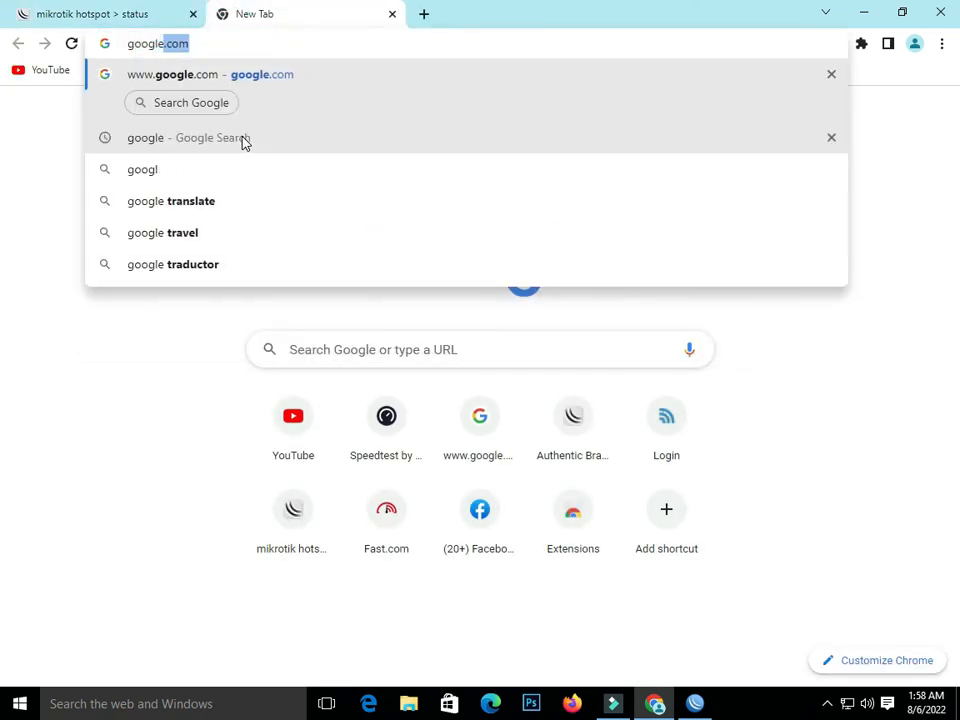
key("Return")
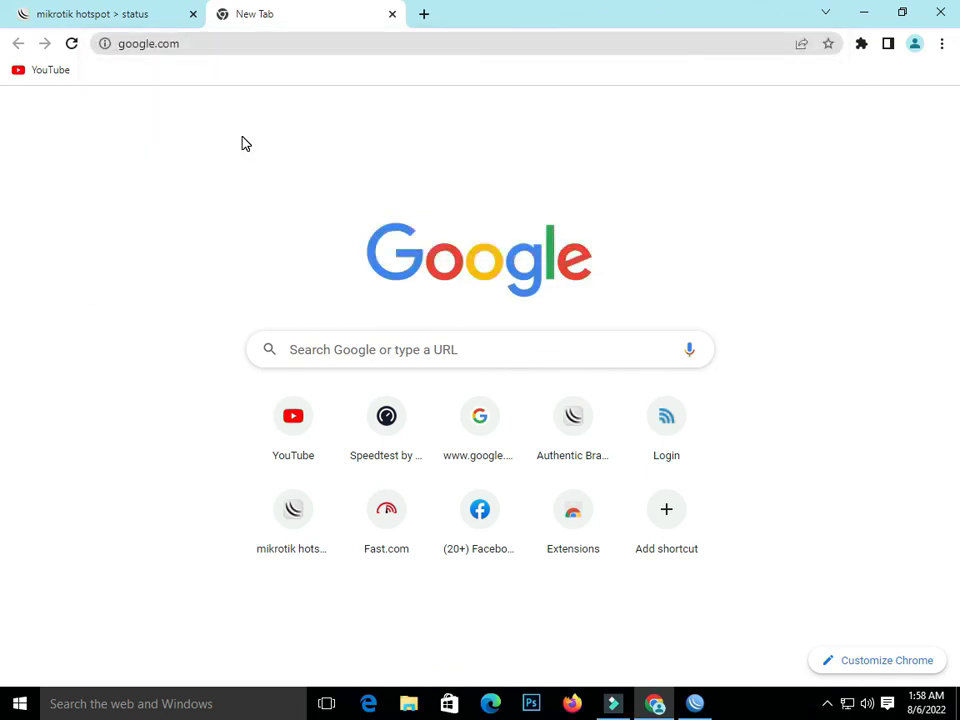
left_click(480, 443)
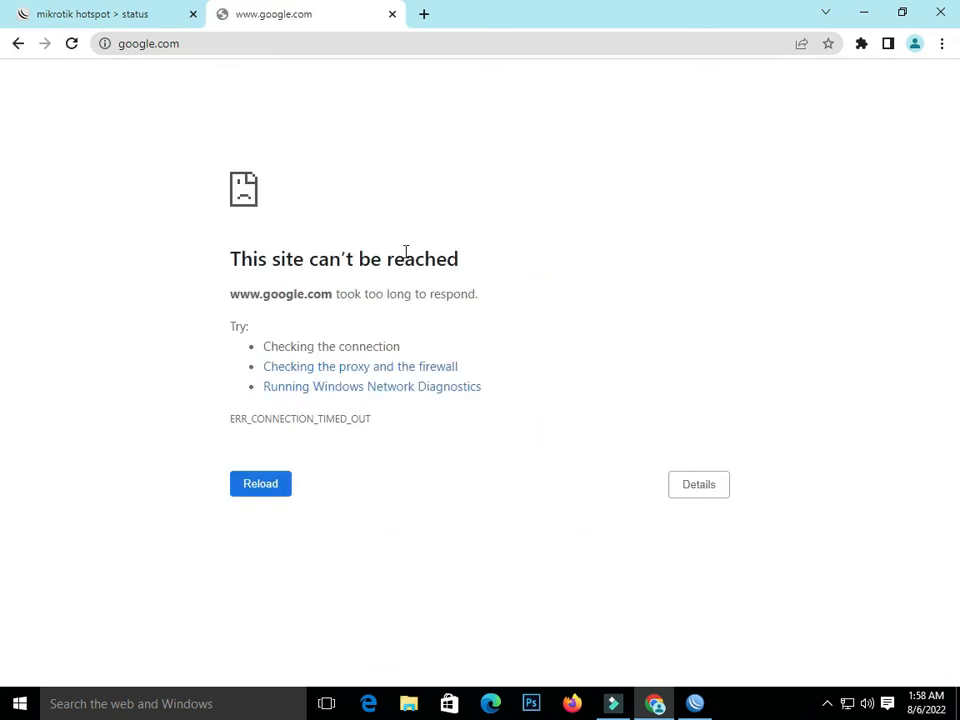
left_click(72, 44)
left_click(72, 45)
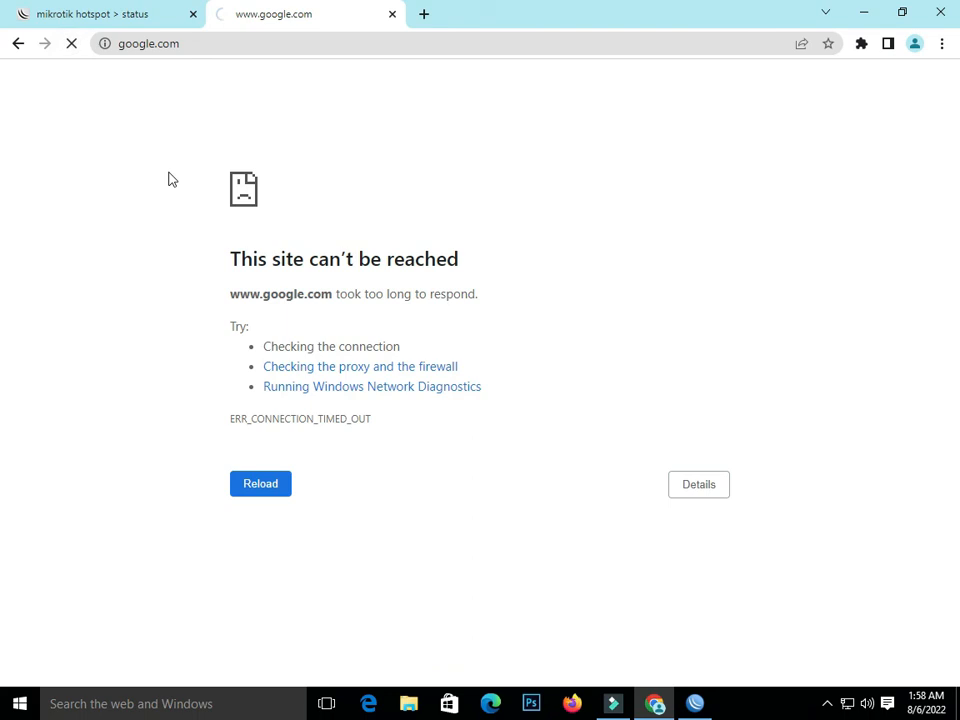